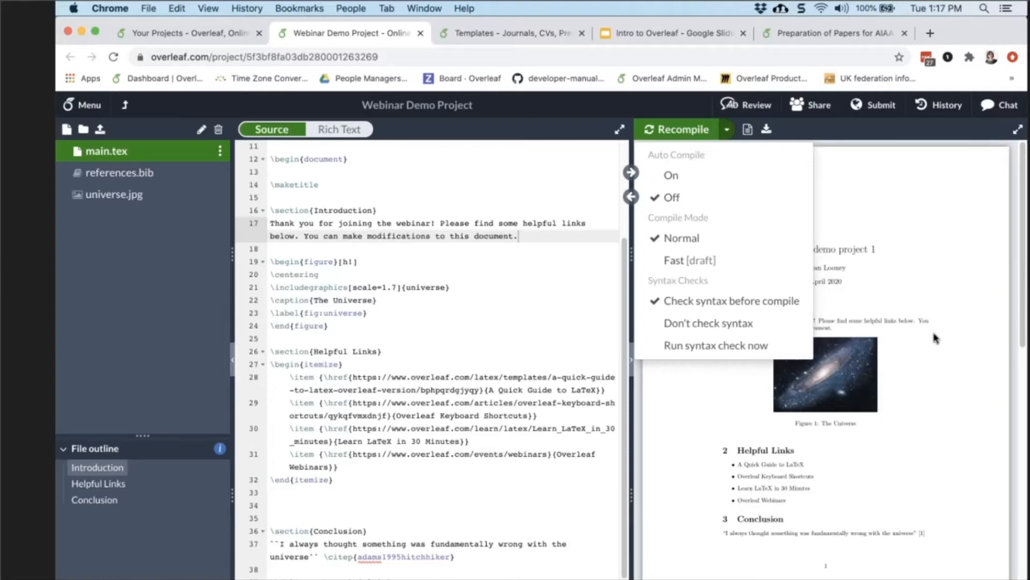
- Turn on track changes for everyone working on the project
{"action": "left_click", "coordinate": [939, 304]}
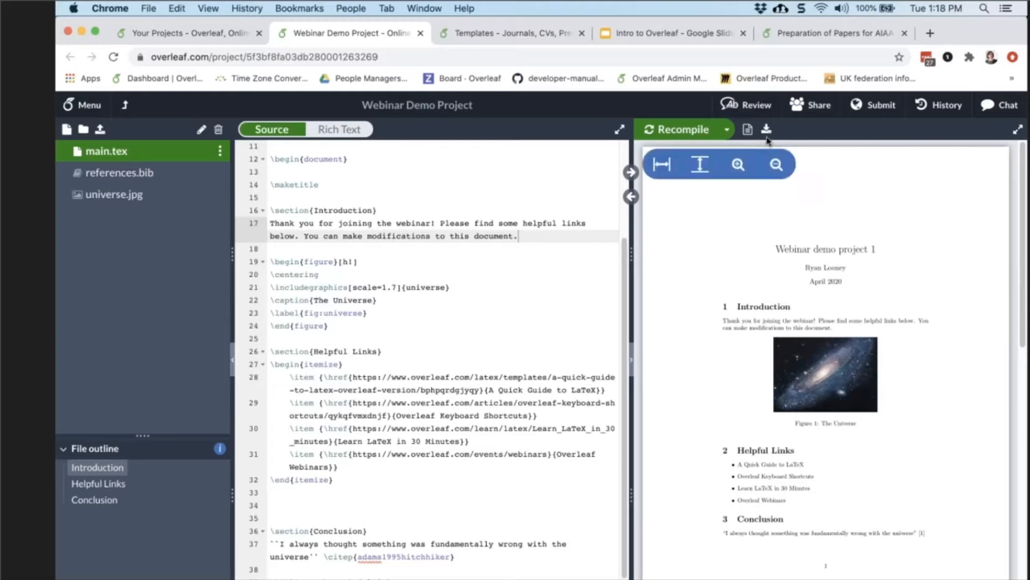
{"action": "left_click", "coordinate": [755, 104]}
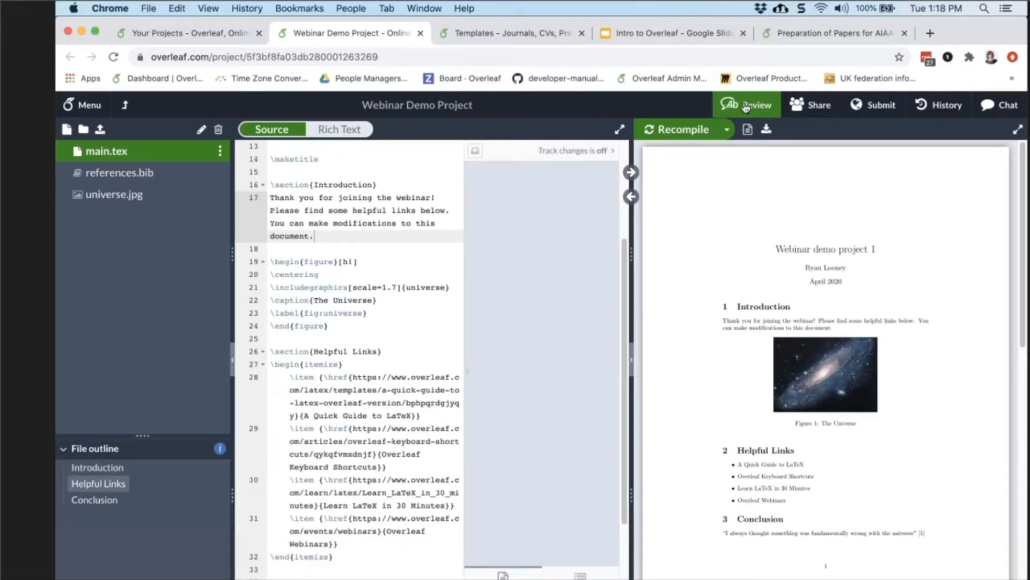
{"action": "left_click", "coordinate": [572, 155]}
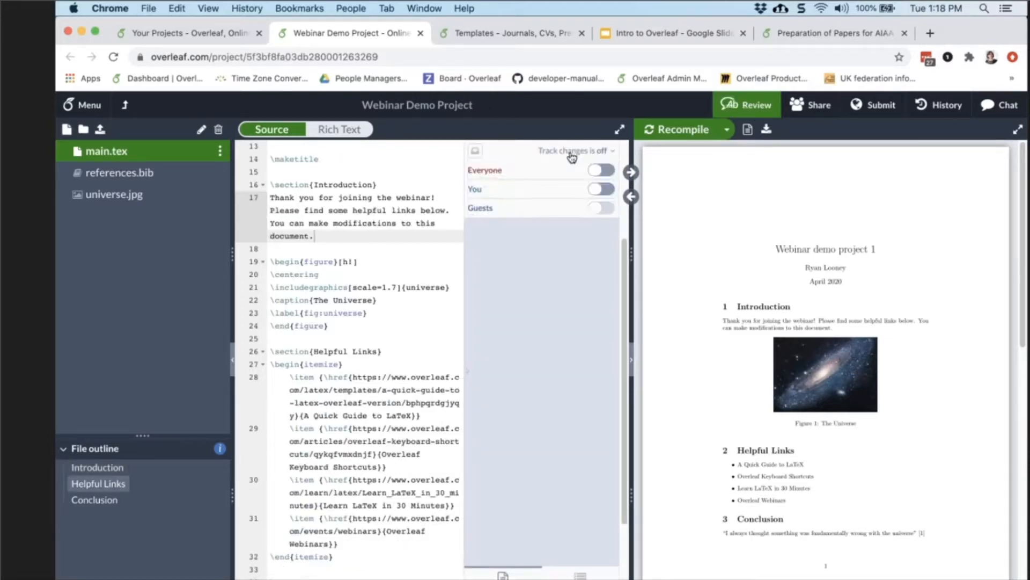
{"action": "left_click", "coordinate": [611, 171]}
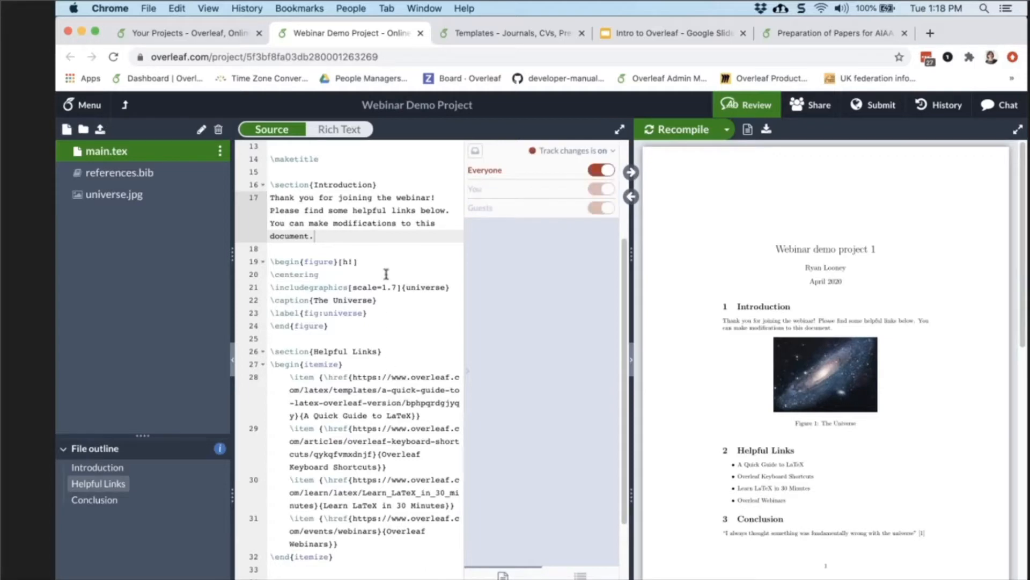
- Add the sentence "This is a tracked change." to the end of the Introduction paragraph and accept the tracked edit
{"action": "type", "text": "T"}
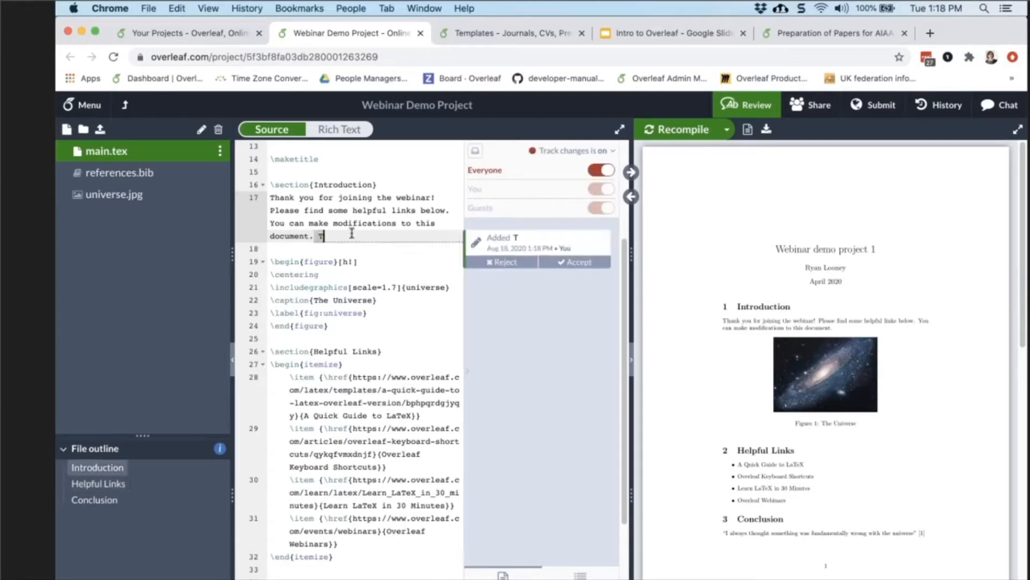
{"action": "type", "text": "his is a tracked"}
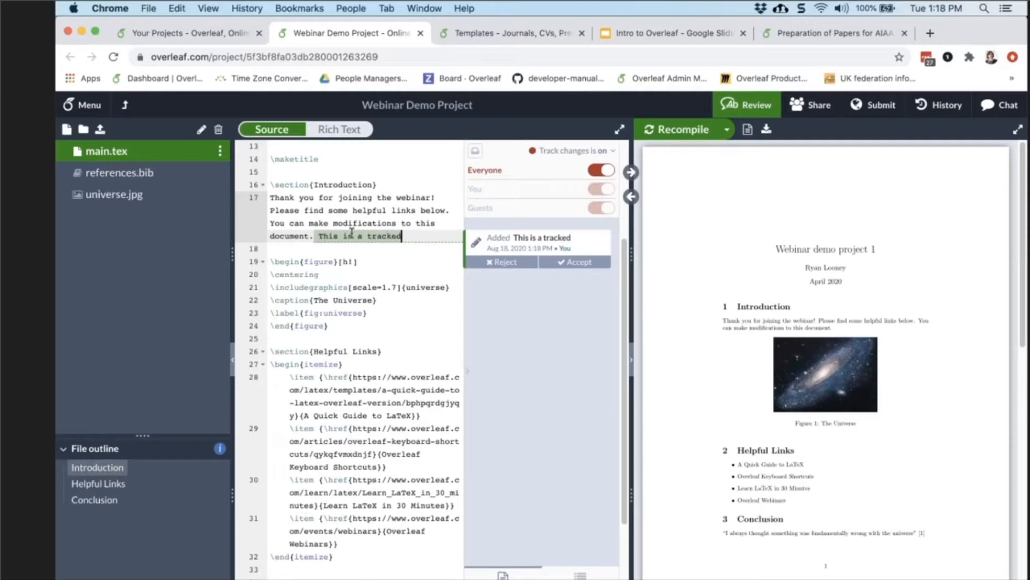
{"action": "type", "text": " change."}
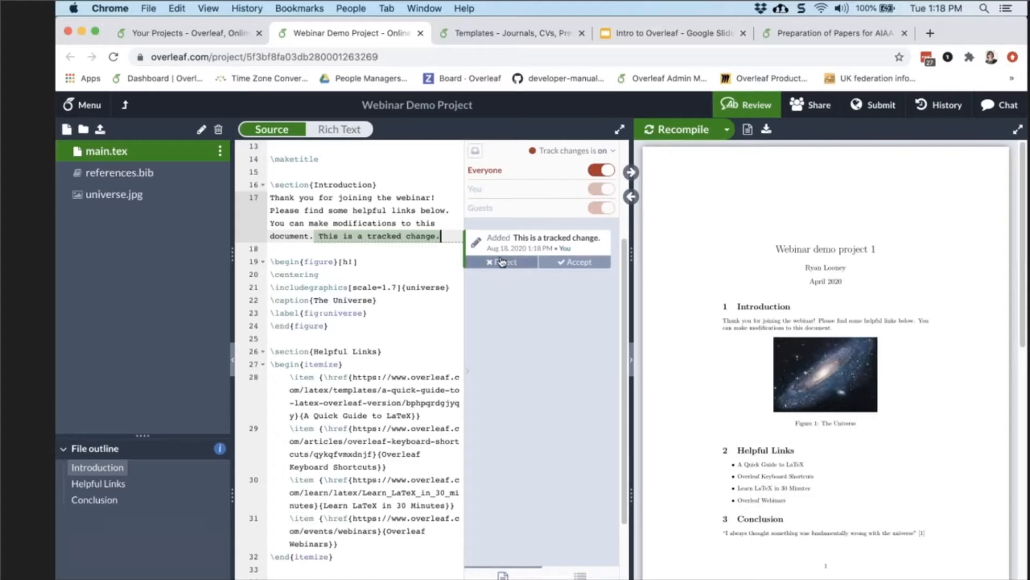
{"action": "left_click", "coordinate": [578, 262]}
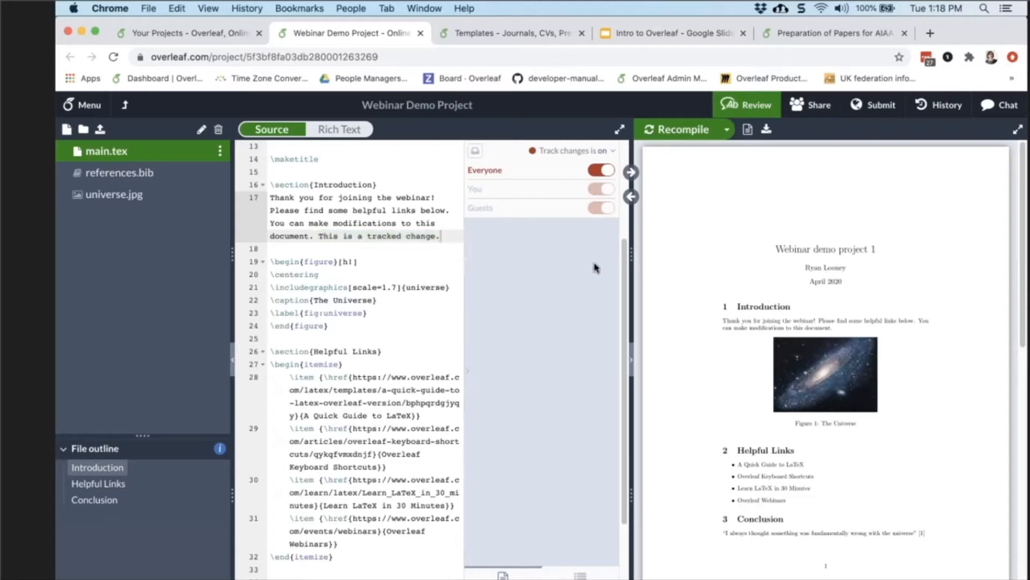
{"action": "left_click", "coordinate": [467, 375]}
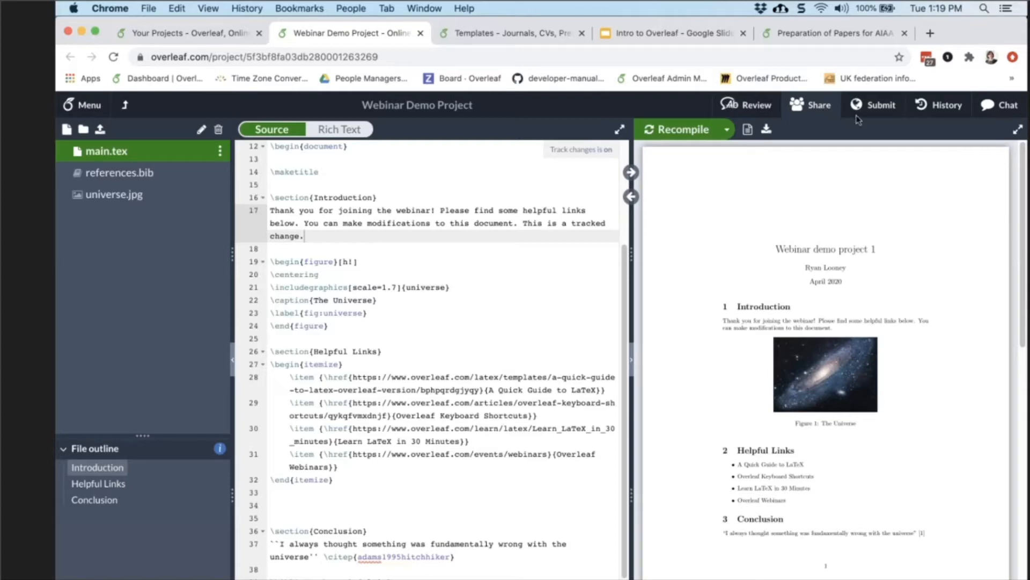
- Share the project with the suggested webinar collaborator account, giving it Can Edit permission
{"action": "left_click", "coordinate": [805, 106]}
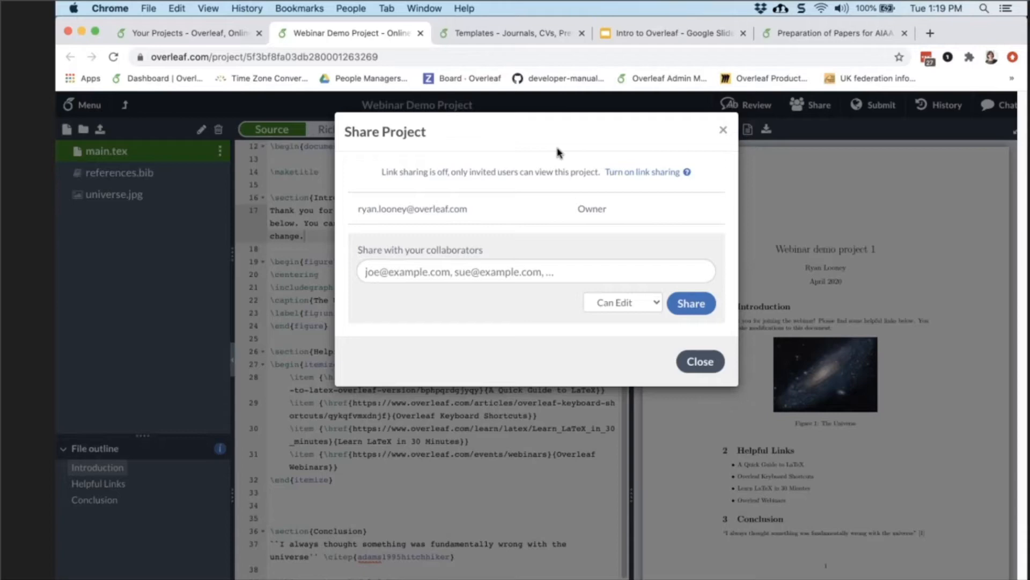
{"action": "left_click", "coordinate": [554, 274]}
{"action": "type", "text": "ry"}
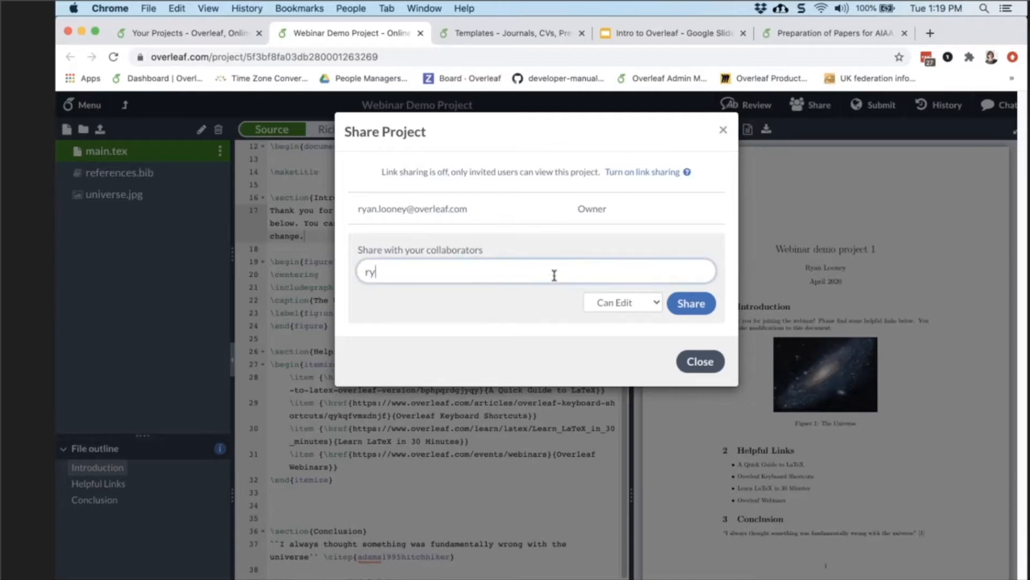
{"action": "type", "text": "an."}
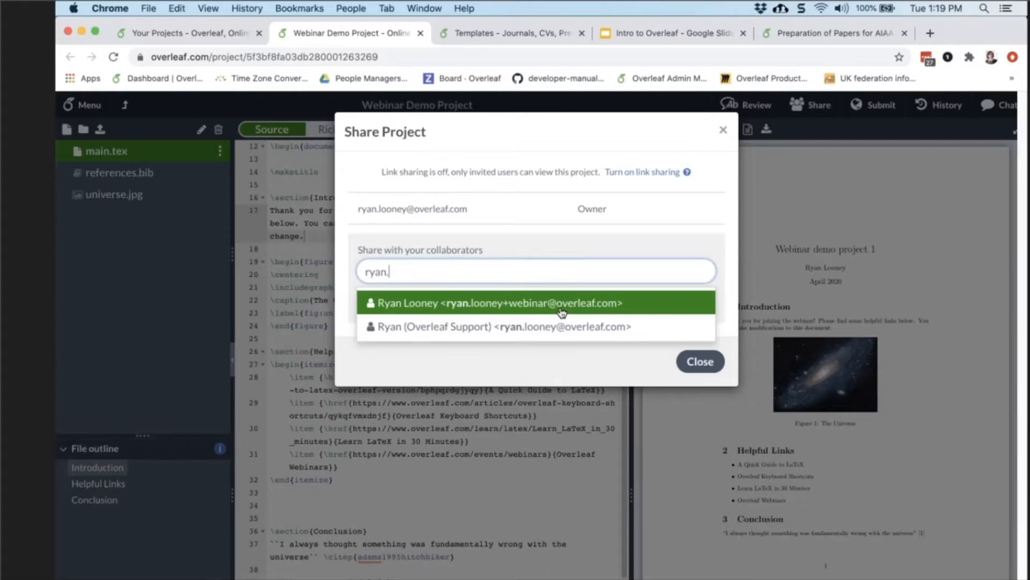
{"action": "left_click", "coordinate": [562, 303]}
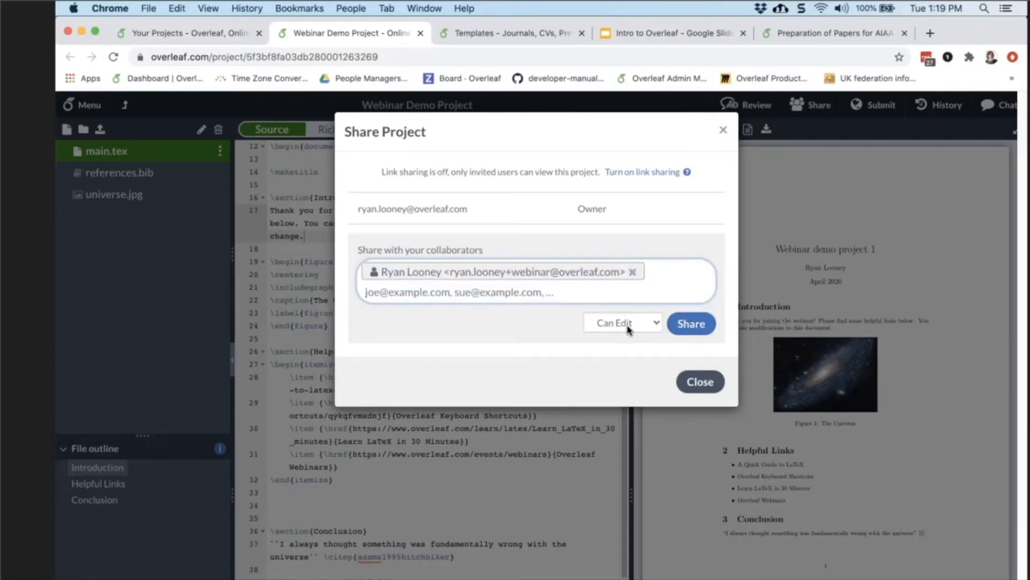
{"action": "left_click", "coordinate": [653, 328]}
{"action": "left_click", "coordinate": [673, 332]}
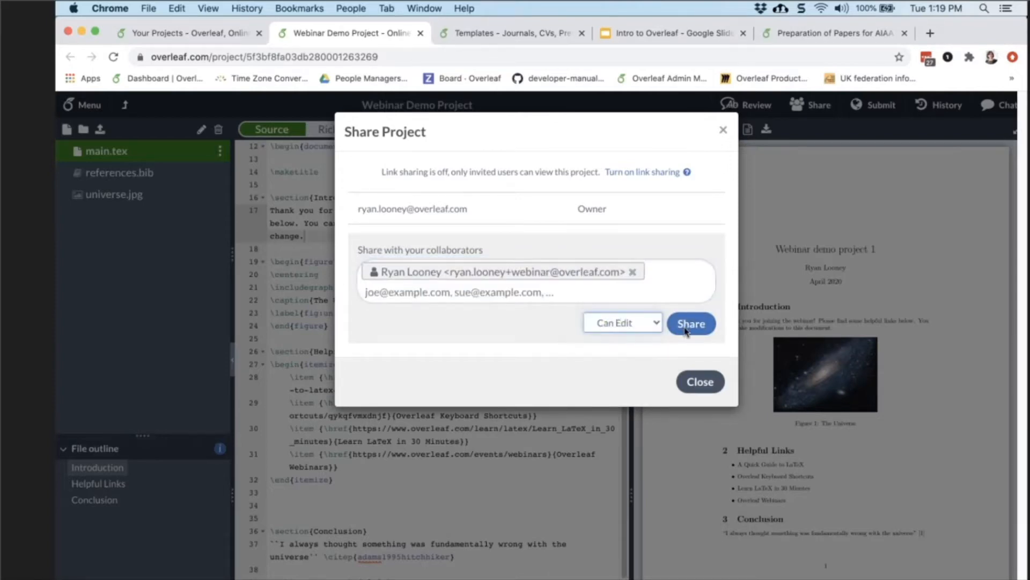
{"action": "left_click", "coordinate": [685, 328]}
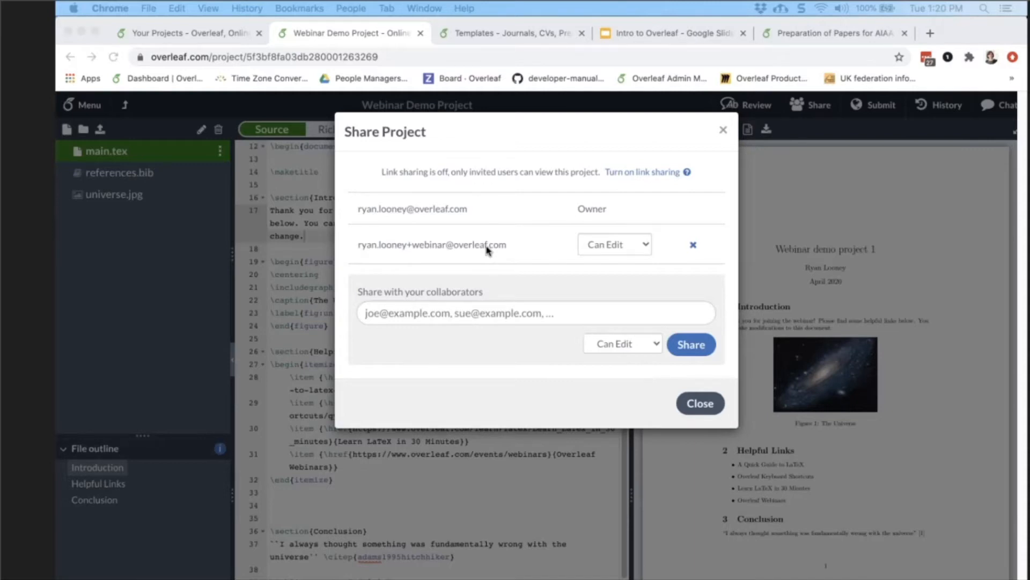
- Turn on link sharing for the project and select the link that lets anyone edit it
{"action": "left_click", "coordinate": [659, 173]}
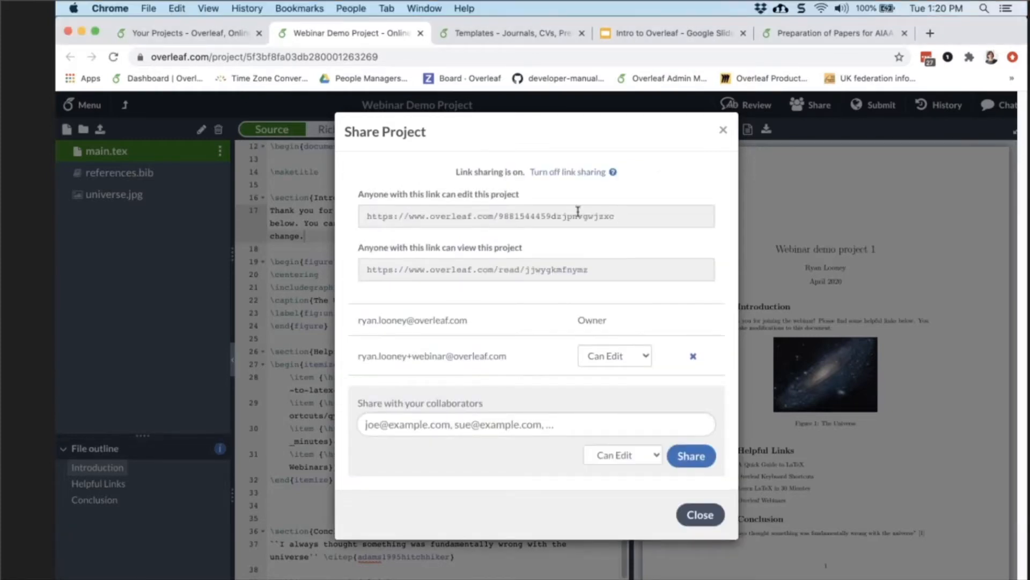
{"action": "left_click_drag", "start_coordinate": [616, 215], "coordinate": [363, 215]}
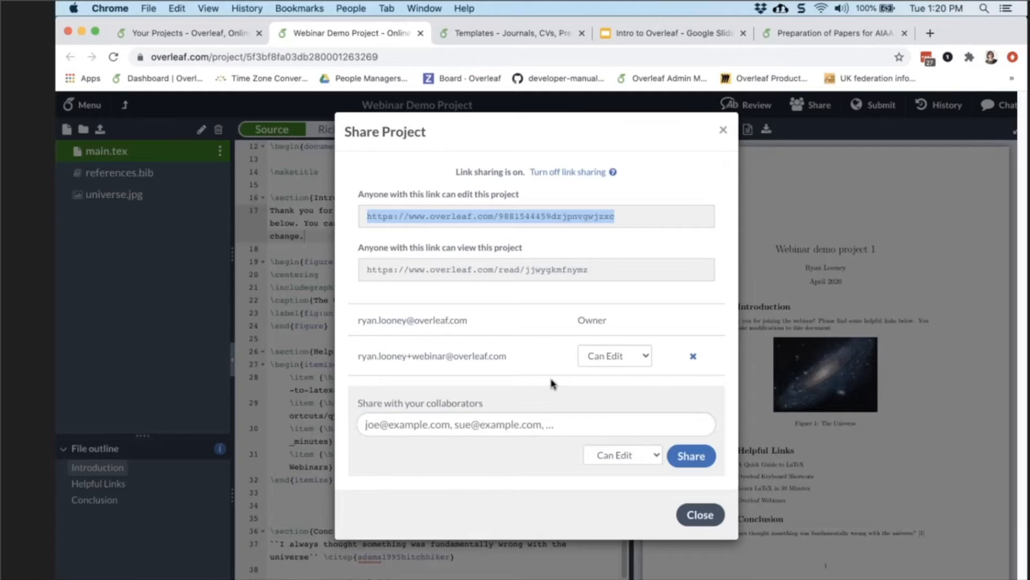
- Turn off link sharing and remove the invited collaborator from the project
{"action": "left_click", "coordinate": [572, 172]}
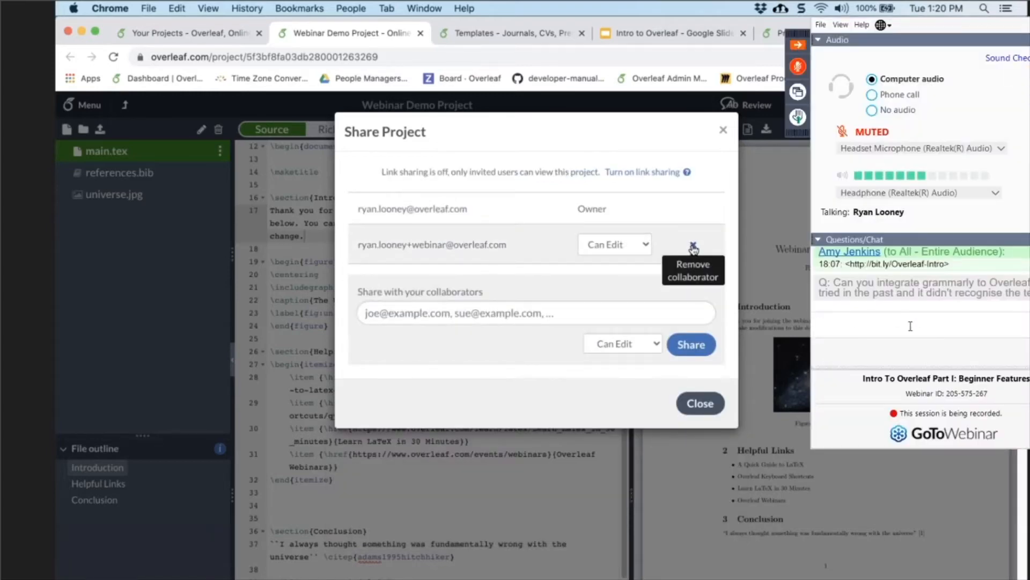
{"action": "left_click", "coordinate": [693, 248]}
- Close the sharing dialog and send the webinar staff the question "How do you add comments? For instance, how do a supervisors include comments in a thesis?"
{"action": "type", "text": "How "}
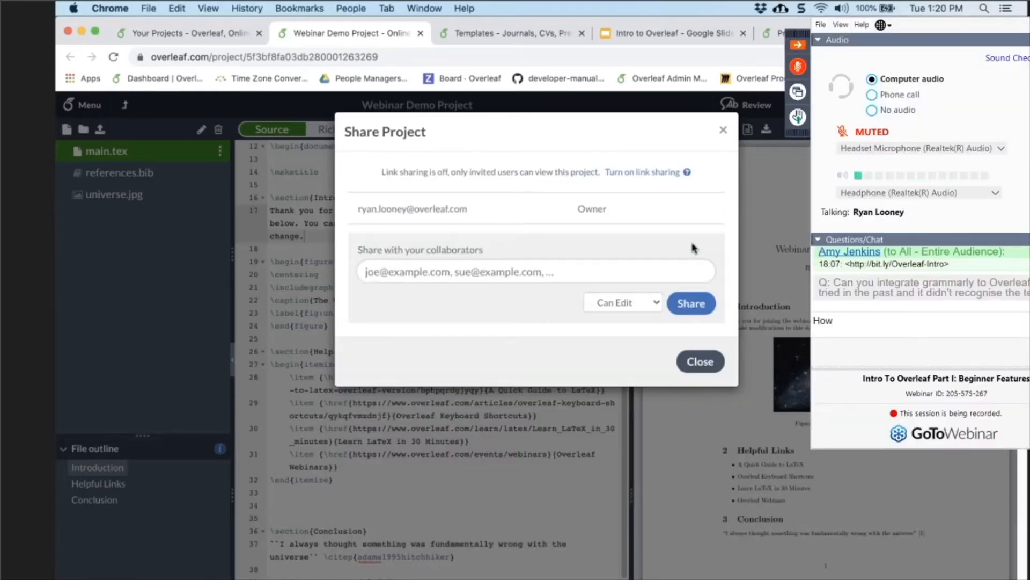
{"action": "type", "text": "do you add comments?"}
{"action": "left_click", "coordinate": [711, 361]}
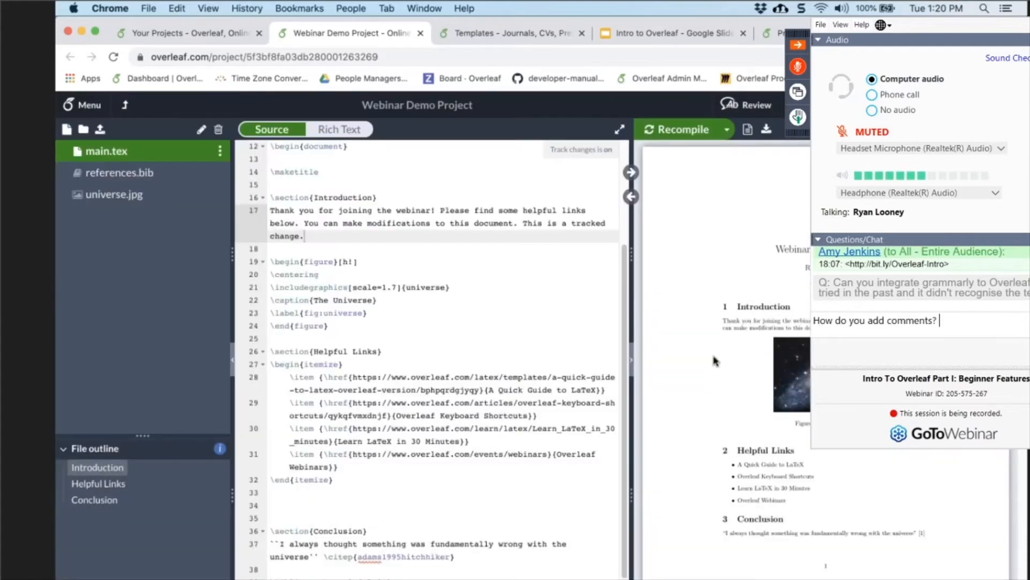
{"action": "type", "text": "For instance"}
{"action": "key", "text": "BackSpace"}
{"action": "type", "text": ", if"}
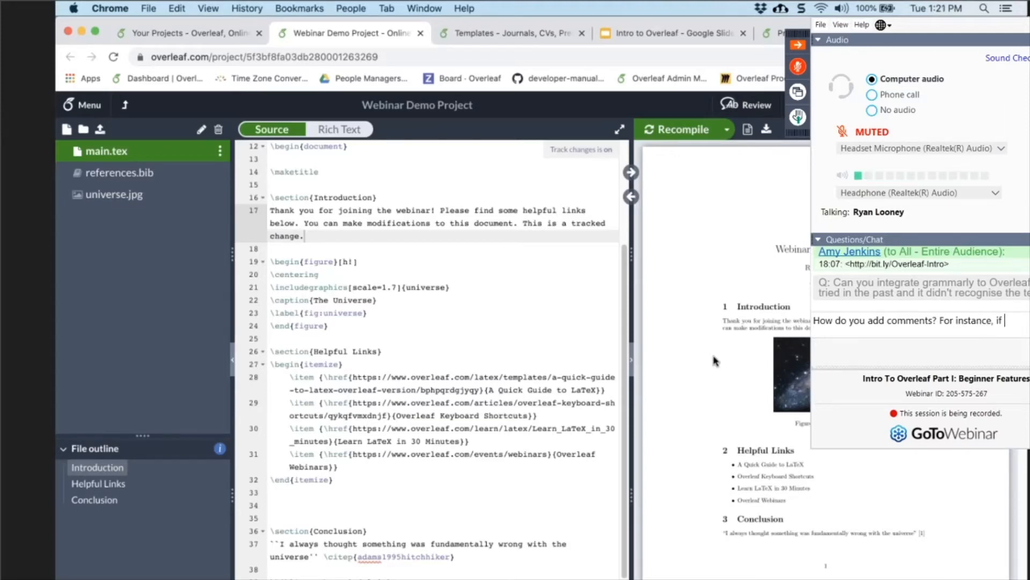
{"action": "key", "text": "BackSpace"}
{"action": "key", "text": "BackSpace"}
{"action": "key", "text": "BackSpace"}
{"action": "type", "text": "how do"}
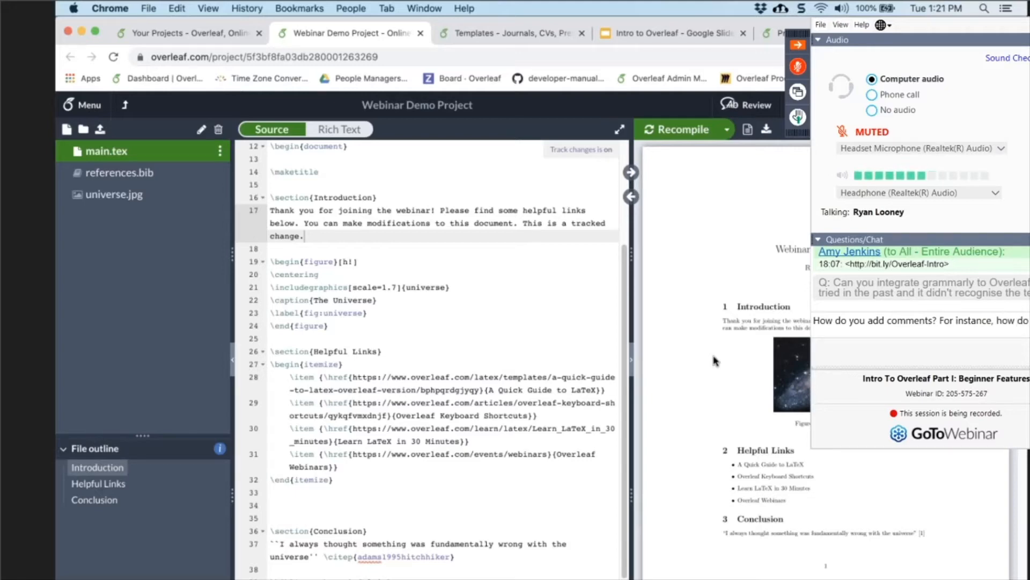
{"action": "type", "text": "supervisor "}
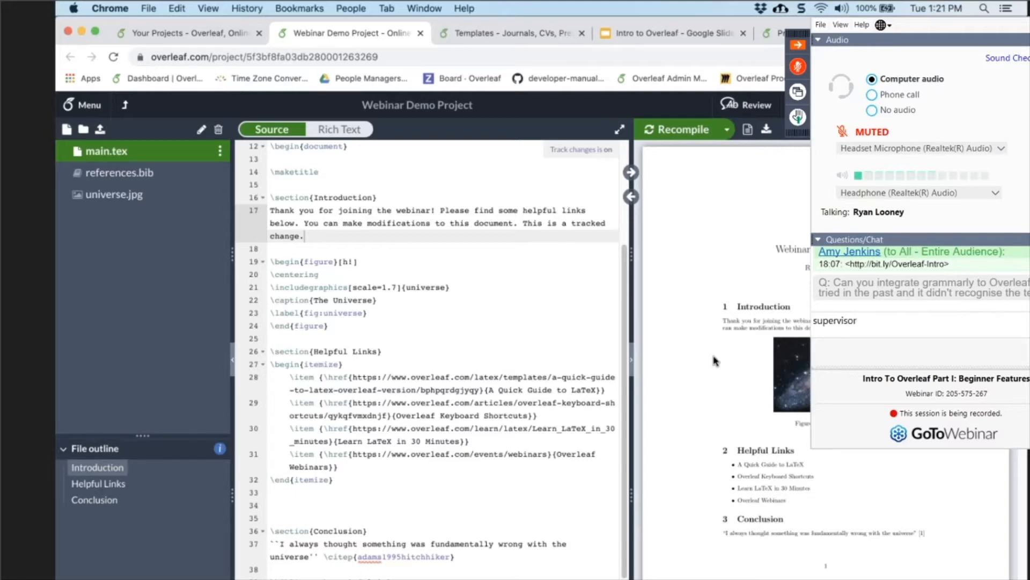
{"action": "type", "text": "include"}
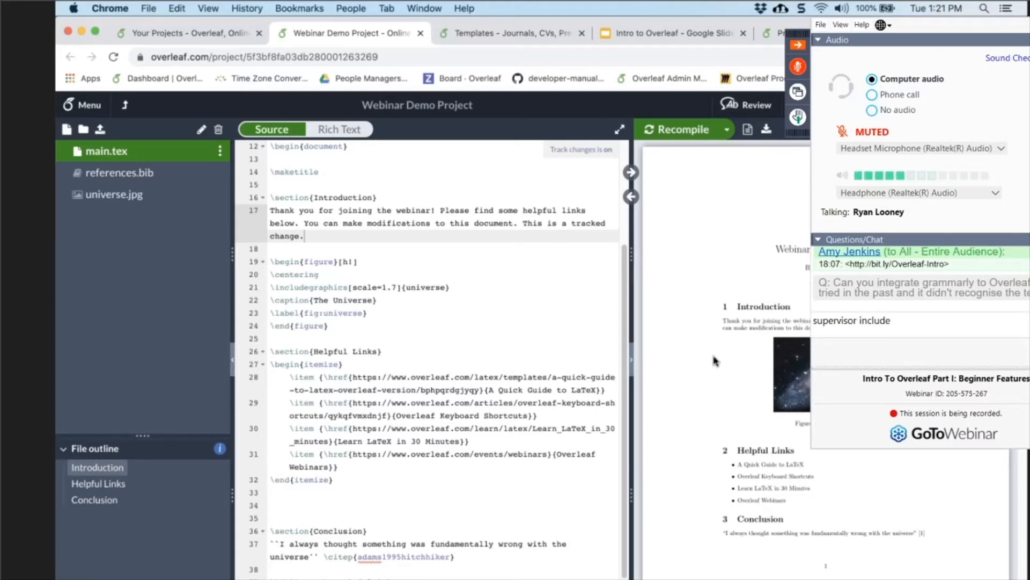
{"action": "key", "text": "BackSpace"}
{"action": "key", "text": "BackSpace"}
{"action": "key", "text": "BackSpace"}
{"action": "key", "text": "BackSpace"}
{"action": "key", "text": "BackSpace"}
{"action": "key", "text": "BackSpace"}
{"action": "key", "text": "BackSpace"}
{"action": "key", "text": "BackSpace"}
{"action": "type", "text": "s "}
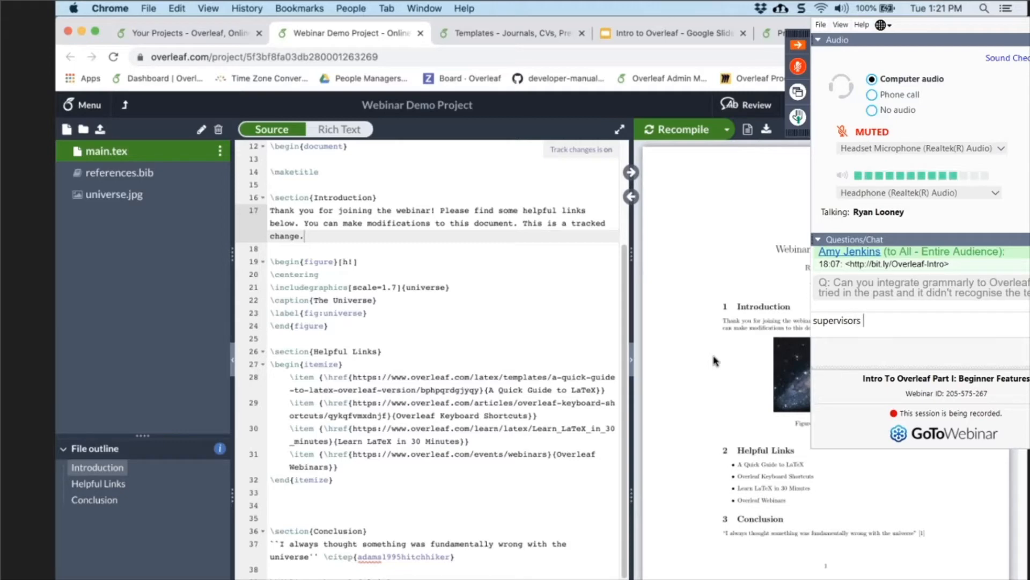
{"action": "type", "text": "include comments i"}
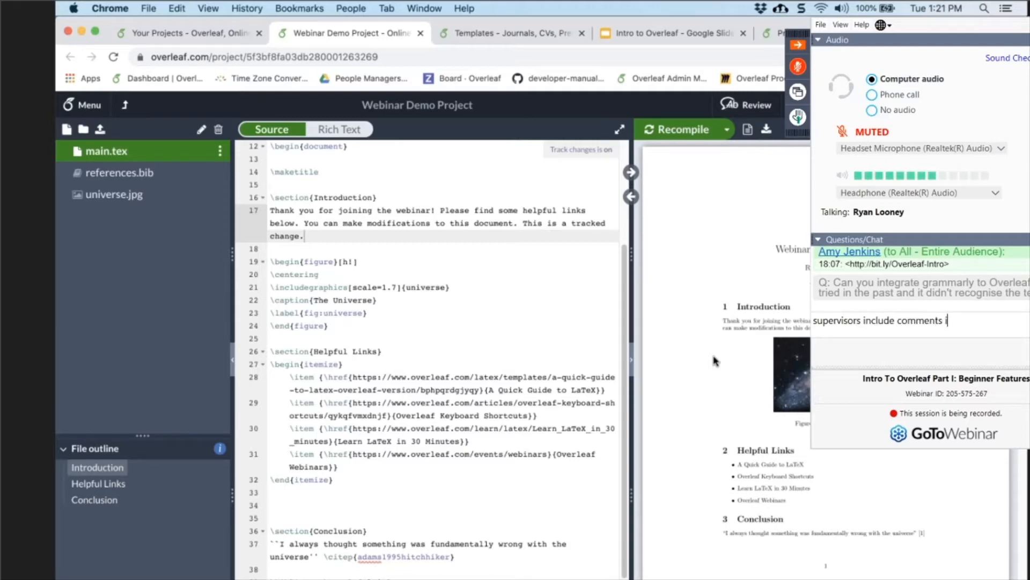
{"action": "type", "text": "n a thei"}
{"action": "key", "text": "BackSpace"}
{"action": "type", "text": "sis?"}
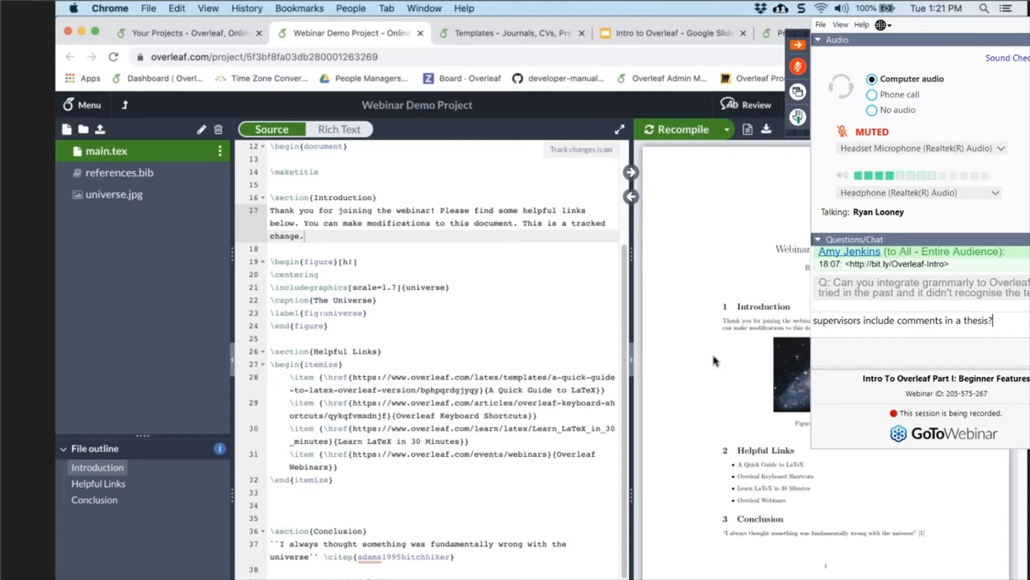
{"action": "key", "text": "Return"}
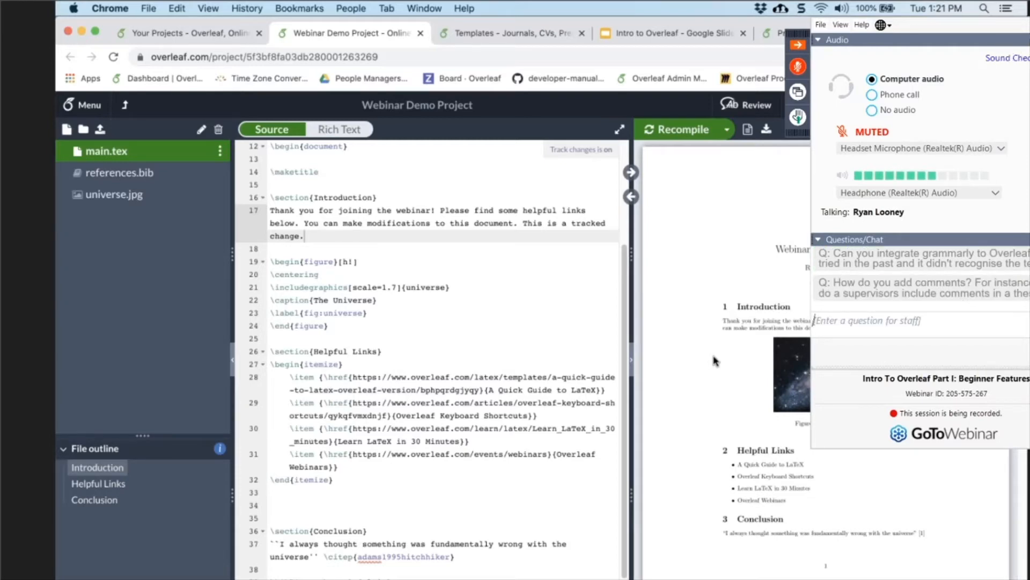
{"action": "left_click", "coordinate": [798, 45]}
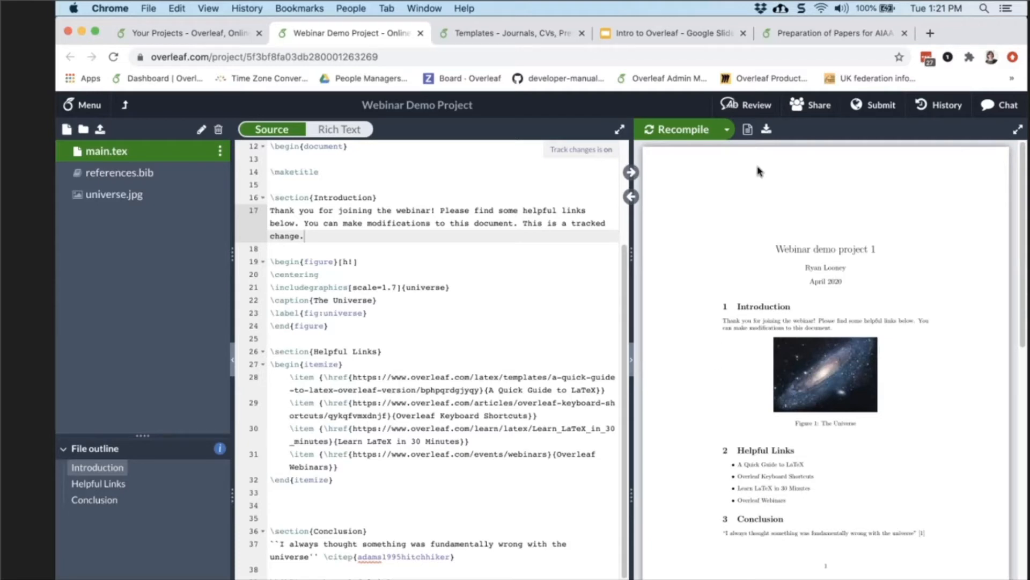
- Try to open the project's submission options, dismiss the dialog, and recompile the PDF
{"action": "left_click", "coordinate": [880, 107]}
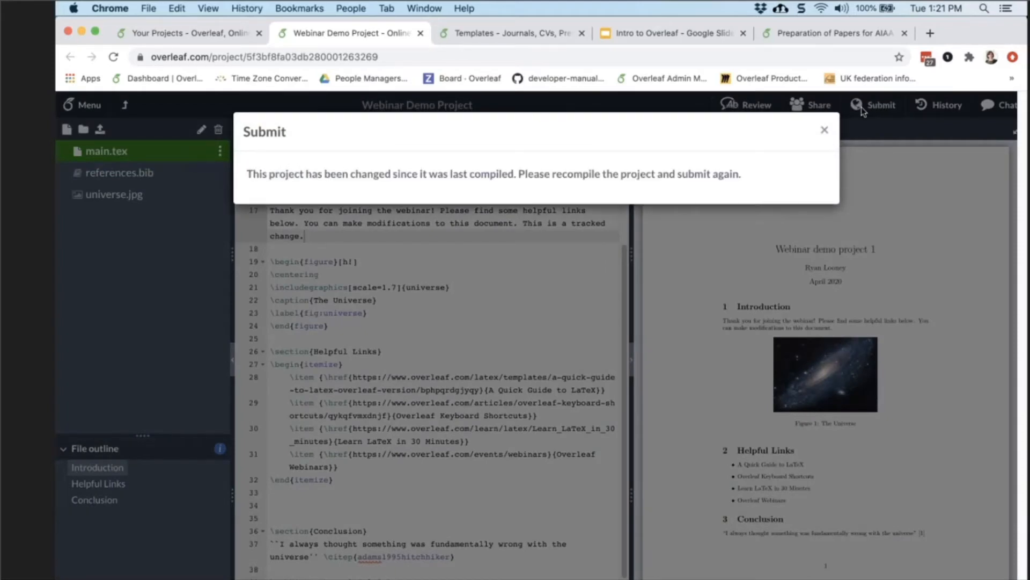
{"action": "left_click", "coordinate": [825, 129]}
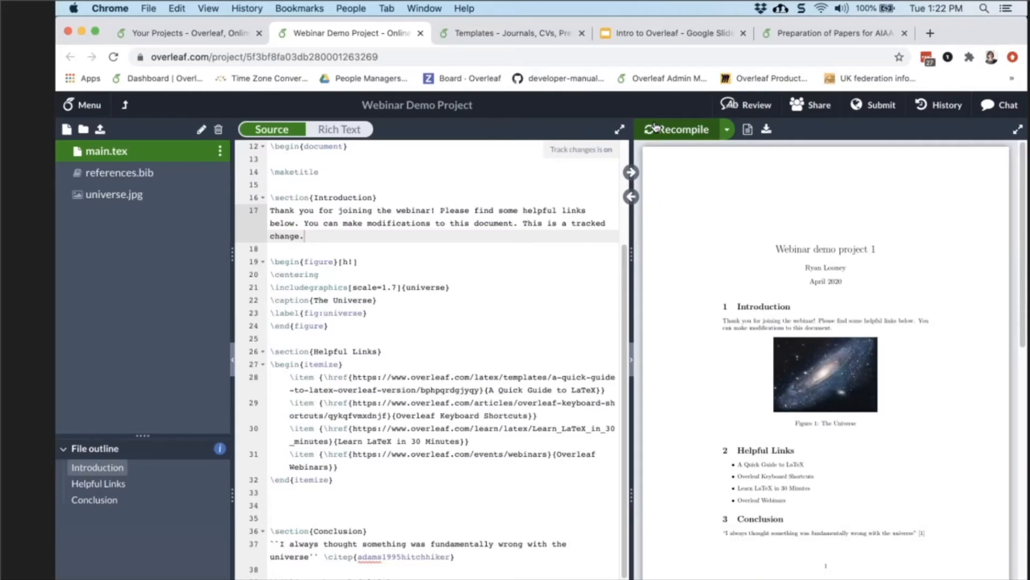
{"action": "left_click", "coordinate": [654, 127]}
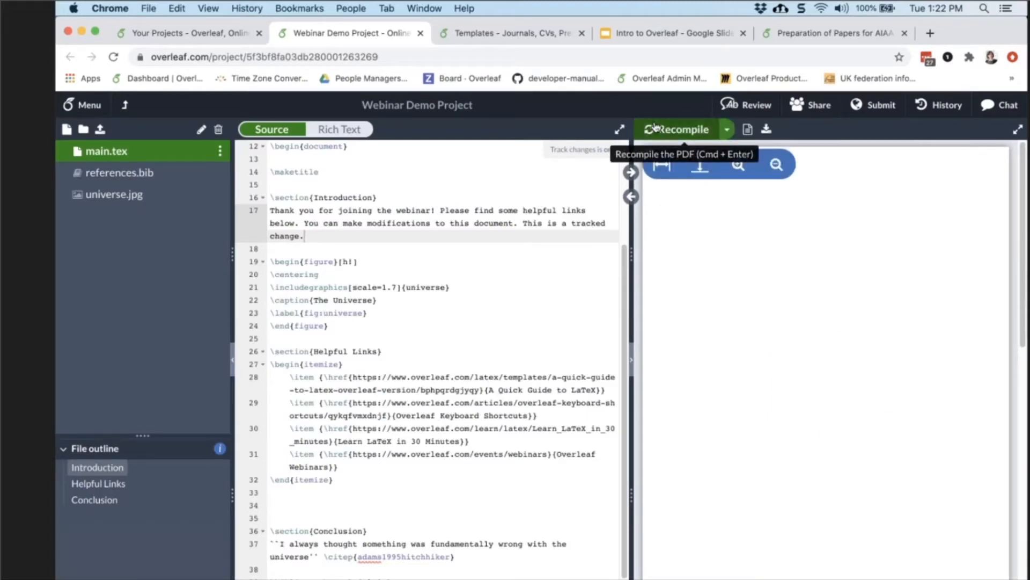
- Open the project's submission options, search the journals for "mn" and choose submission to MNRAS
{"action": "left_click", "coordinate": [883, 107]}
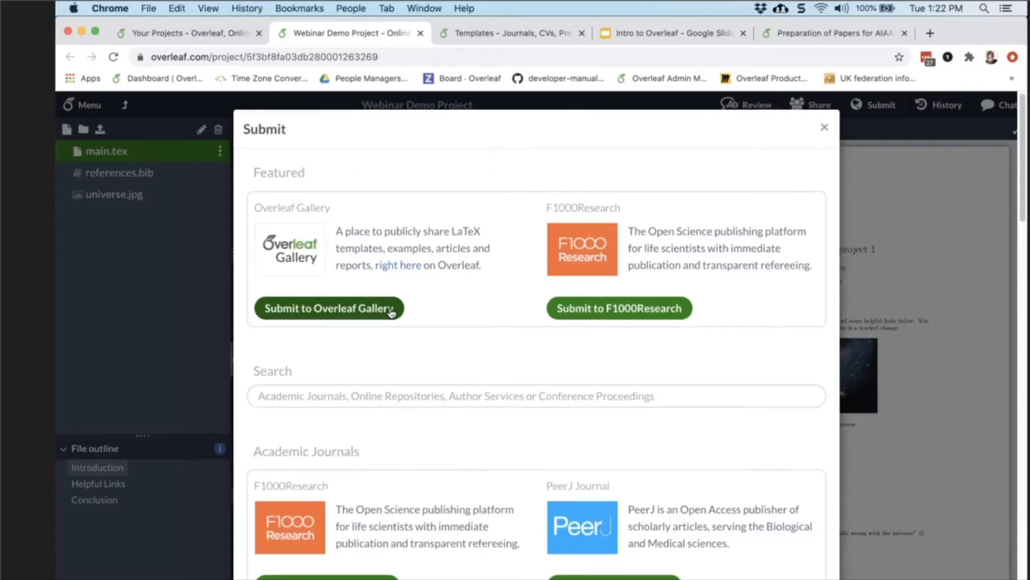
{"action": "scroll", "coordinate": [391, 311], "scroll_direction": "down", "scroll_amount": 6}
{"action": "scroll", "coordinate": [390, 307], "scroll_direction": "up", "scroll_amount": 6}
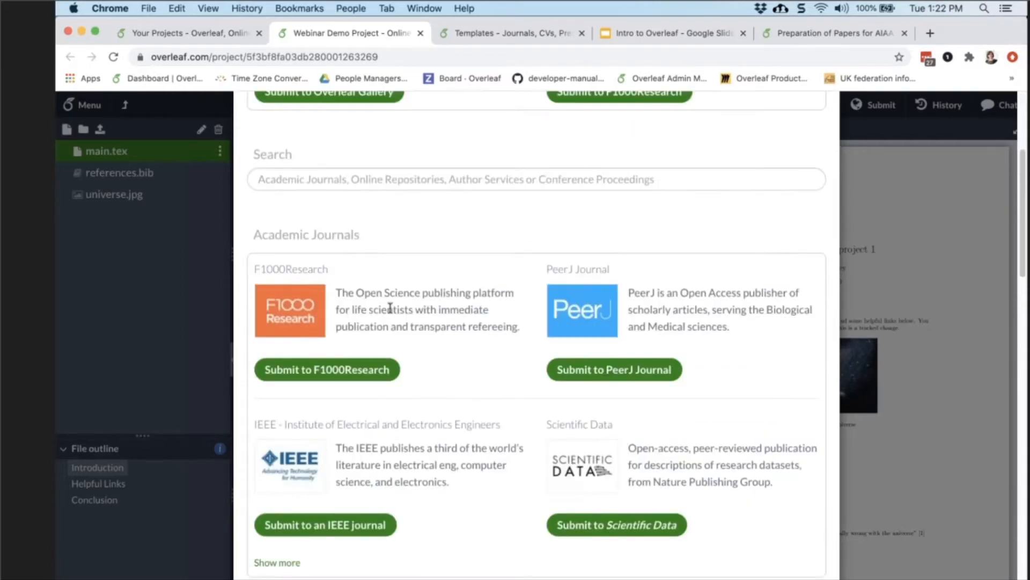
{"action": "left_click", "coordinate": [357, 394]}
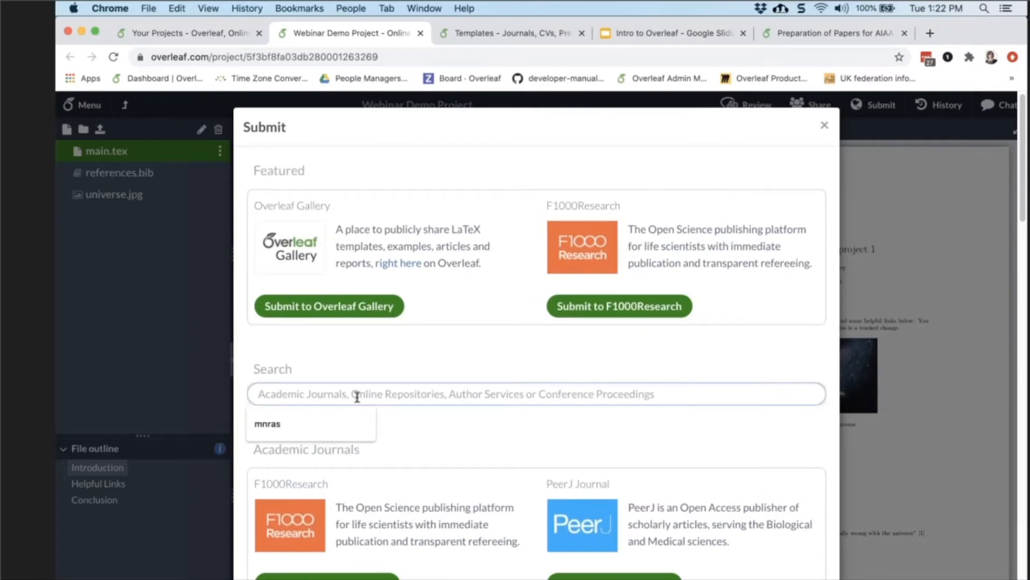
{"action": "type", "text": "mn"}
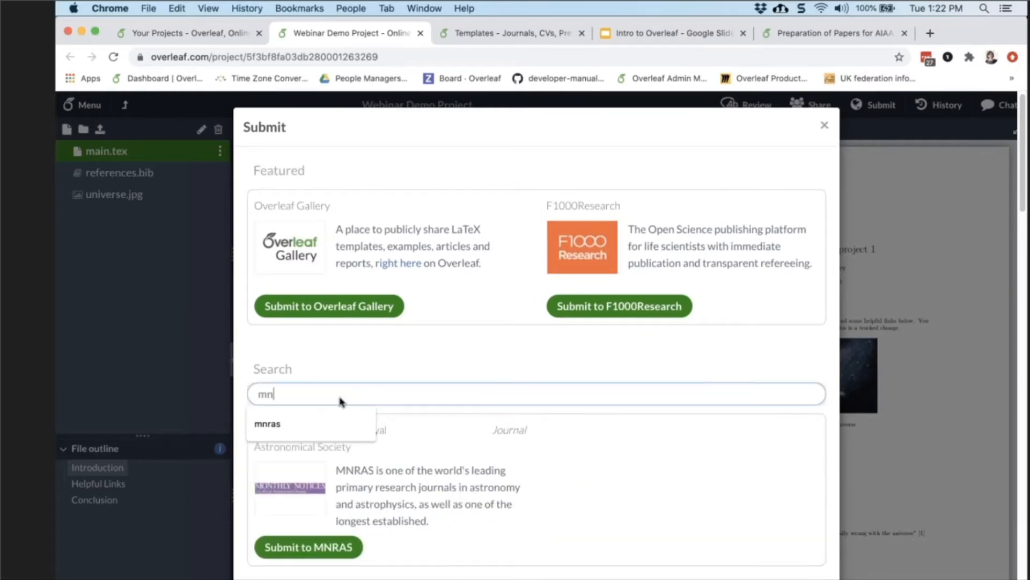
{"action": "left_click", "coordinate": [600, 519]}
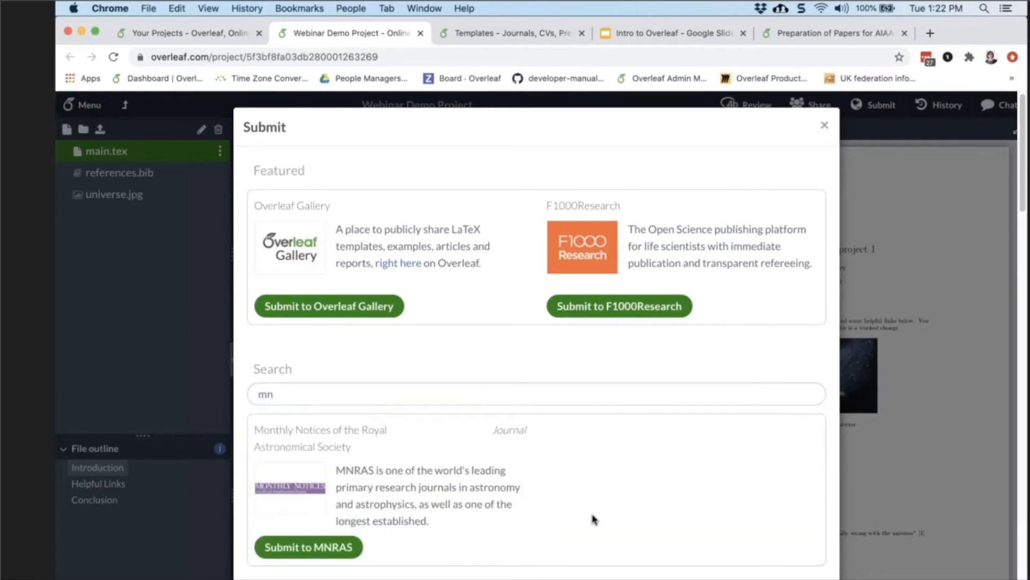
{"action": "left_click", "coordinate": [330, 550]}
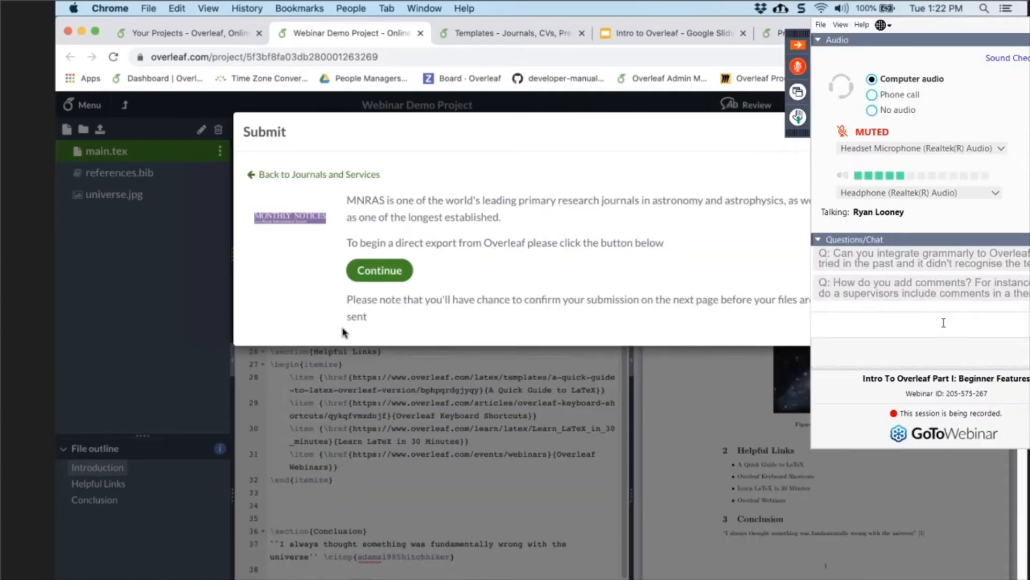
- Send the webinar staff the question "Can you please show us the name of the spellchecker for Overleaf again?"
{"action": "left_click", "coordinate": [944, 323]}
{"action": "type", "text": "Can you plea"}
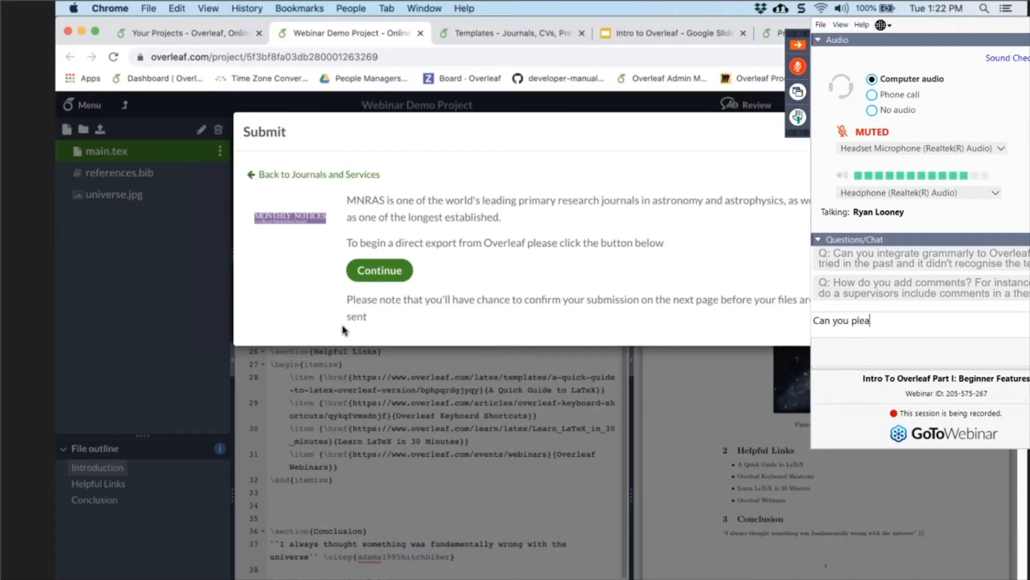
{"action": "type", "text": "se show us the nam"}
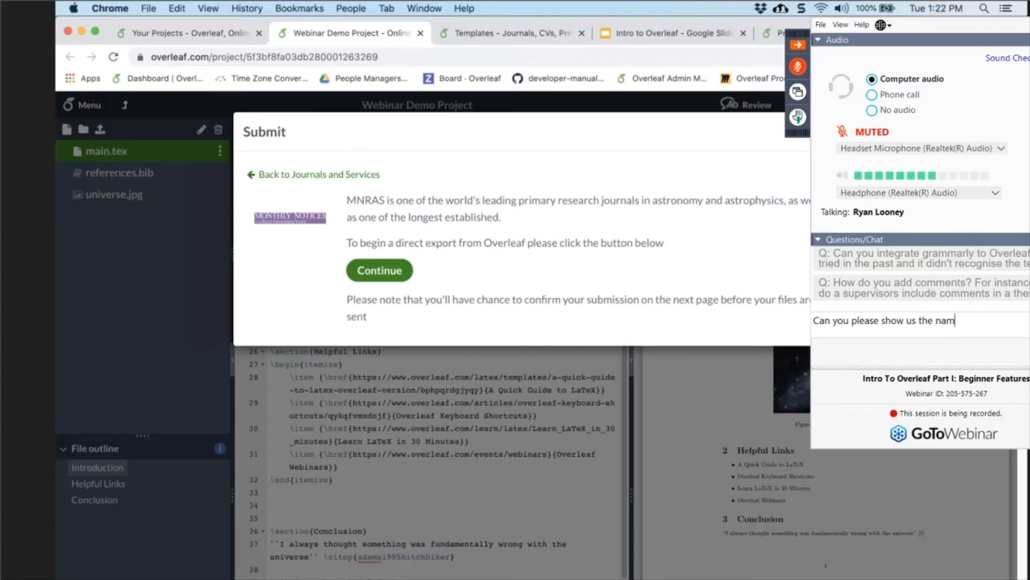
{"action": "type", "text": "e of R"}
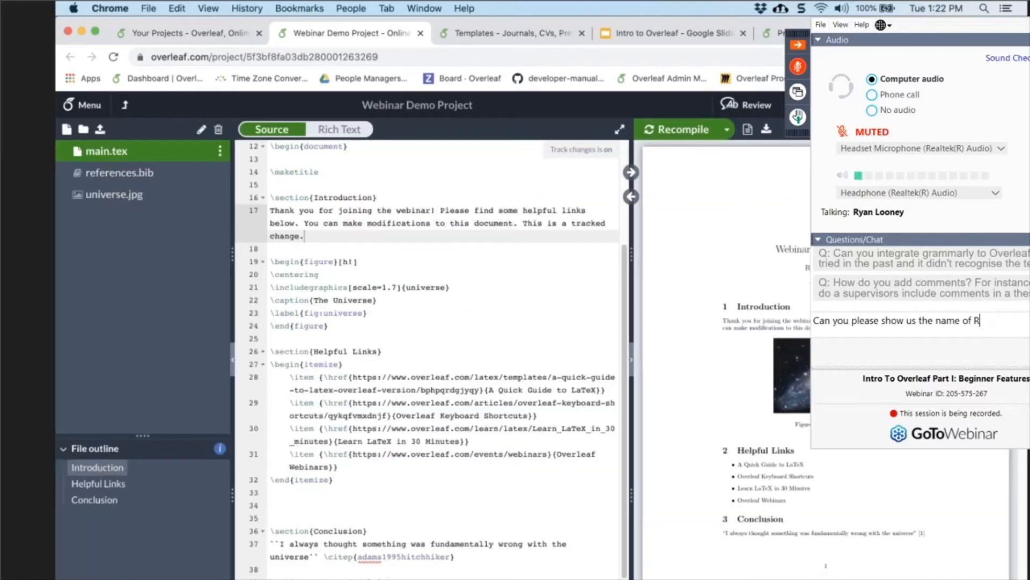
{"action": "type", "text": "ightf"}
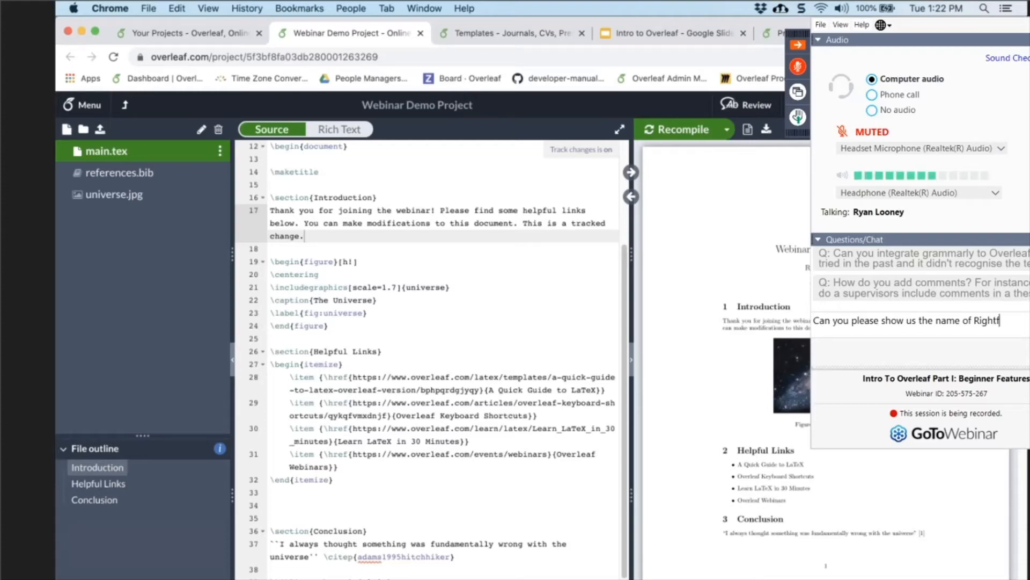
{"action": "type", "text": "ul?"}
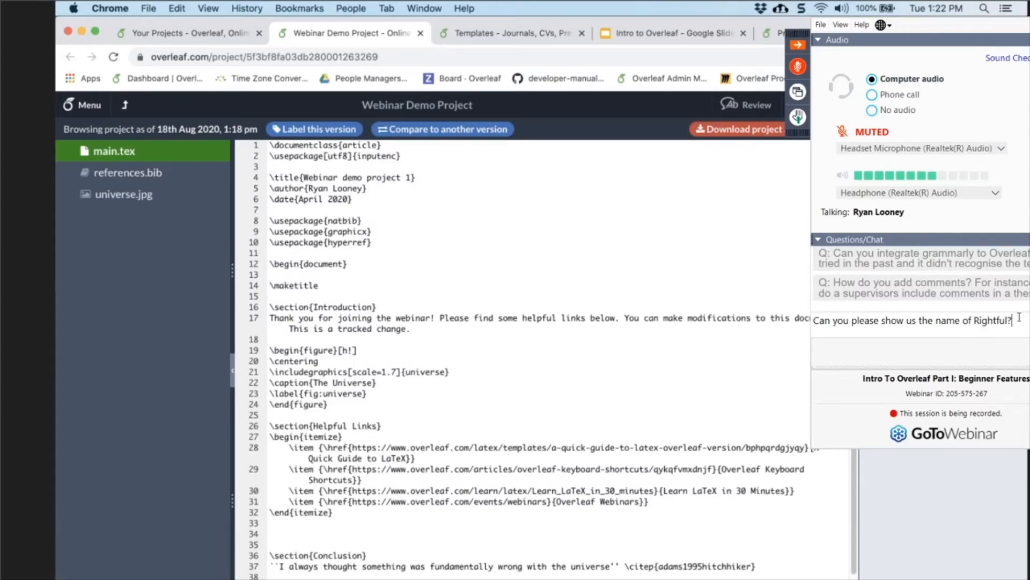
{"action": "left_click_drag", "start_coordinate": [1013, 320], "coordinate": [978, 330]}
{"action": "key", "text": "BackSpace"}
{"action": "key", "text": "BackSpace"}
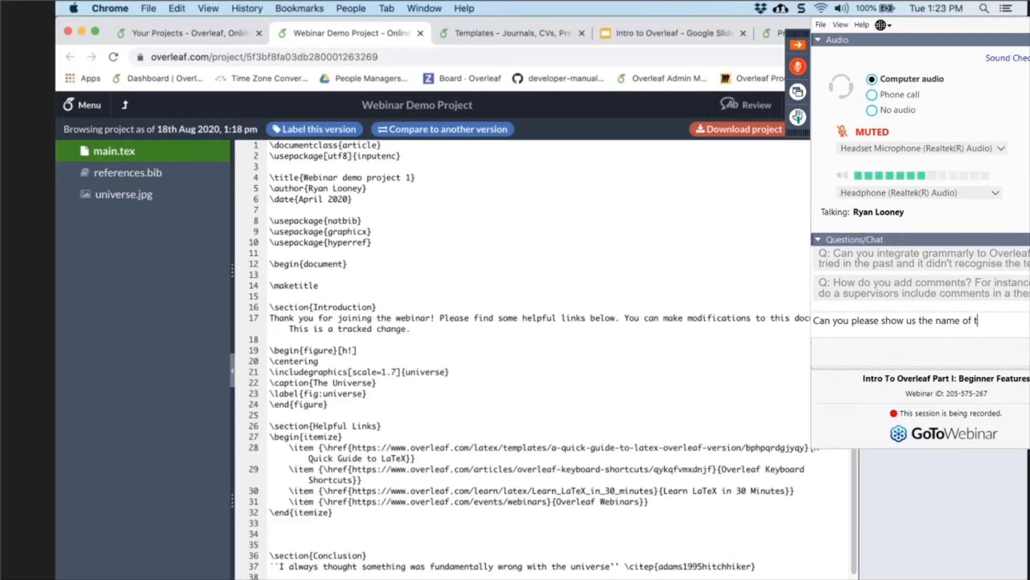
{"action": "type", "text": "the spellchecOverleaf again"}
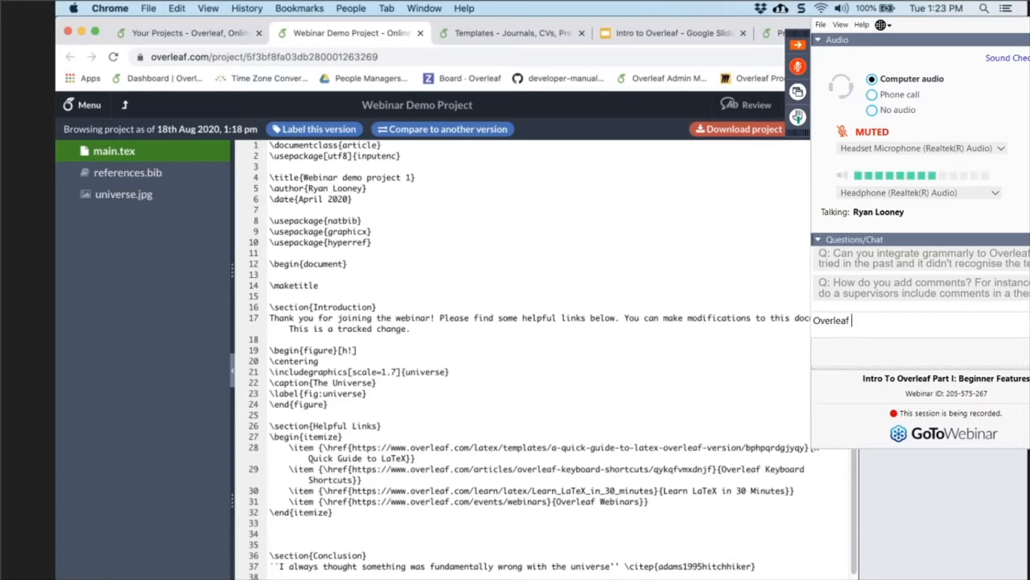
{"action": "type", "text": "?"}
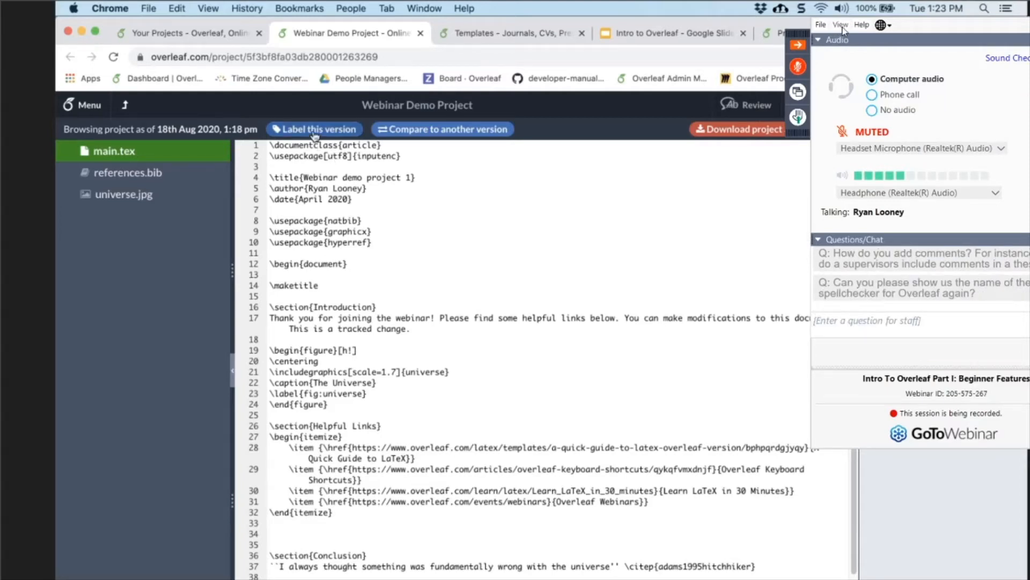
- Label the latest project version in the history as "version 2"
{"action": "left_click", "coordinate": [315, 130]}
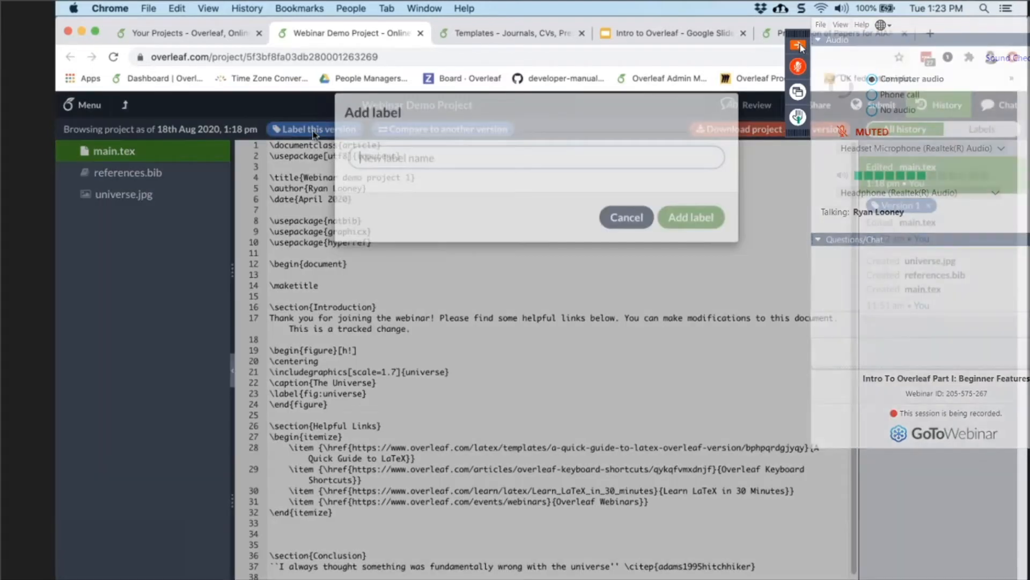
{"action": "type", "text": "version 2"}
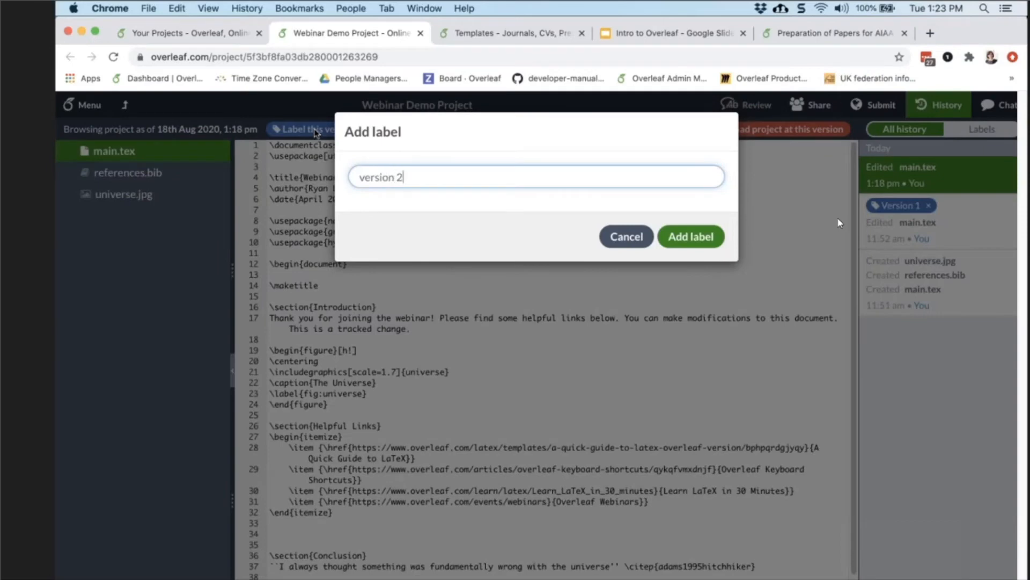
{"action": "left_click", "coordinate": [667, 234]}
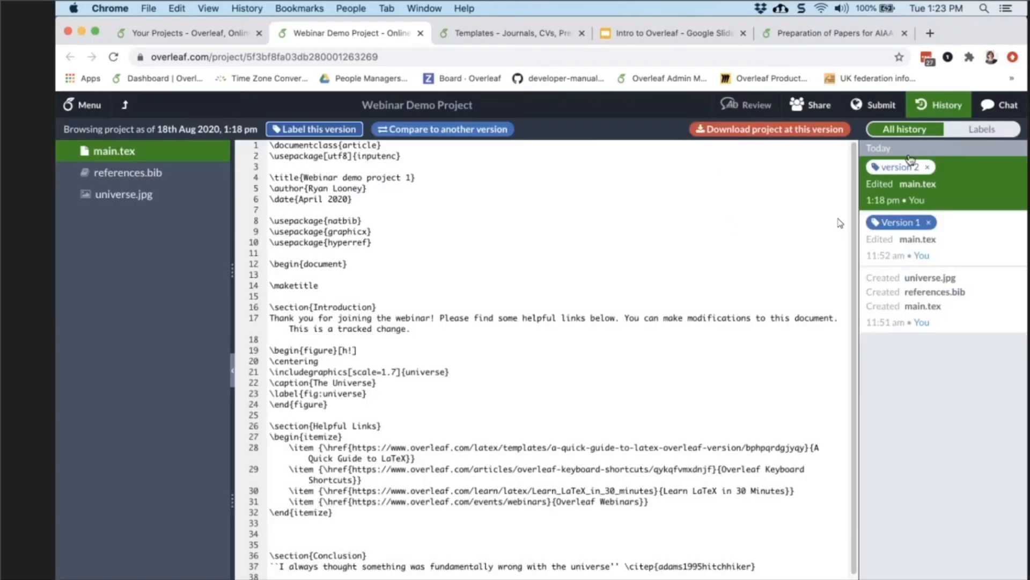
- View the project as of the Version 1 label, and return from the history to the editor
{"action": "mouse_move", "coordinate": [906, 170]}
{"action": "left_click", "coordinate": [959, 235]}
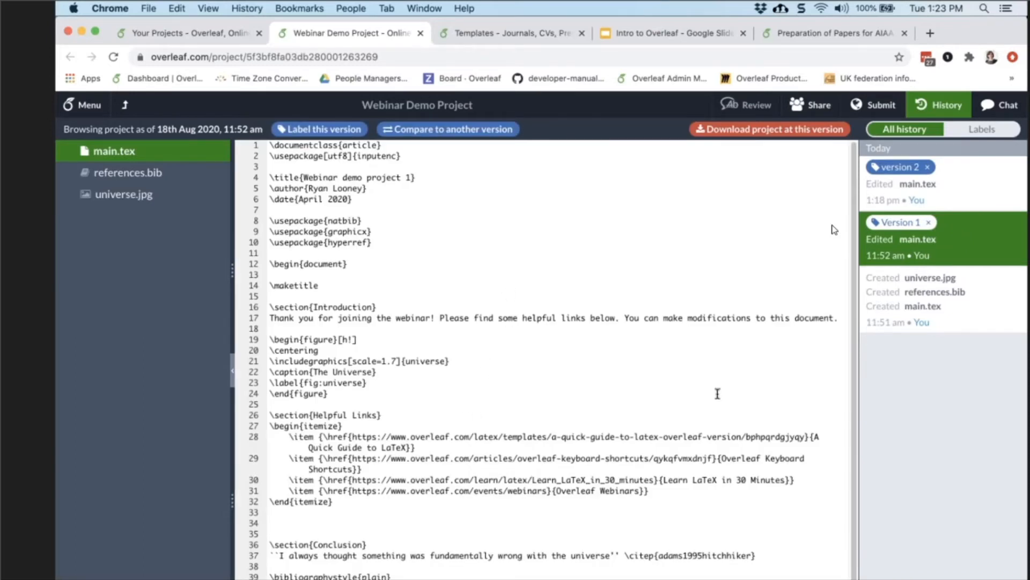
{"action": "left_click", "coordinate": [1029, 47]}
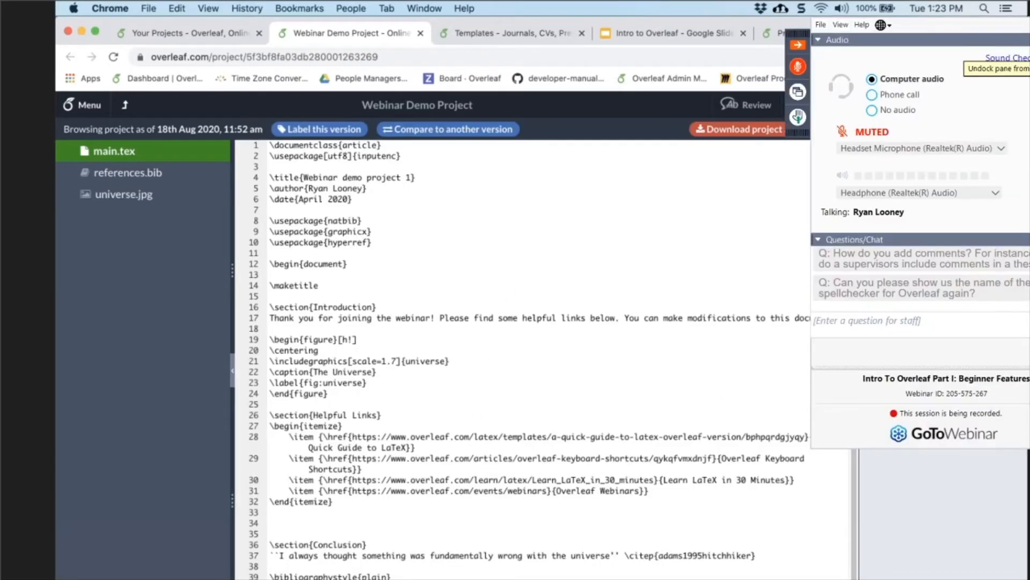
{"action": "left_click", "coordinate": [945, 105]}
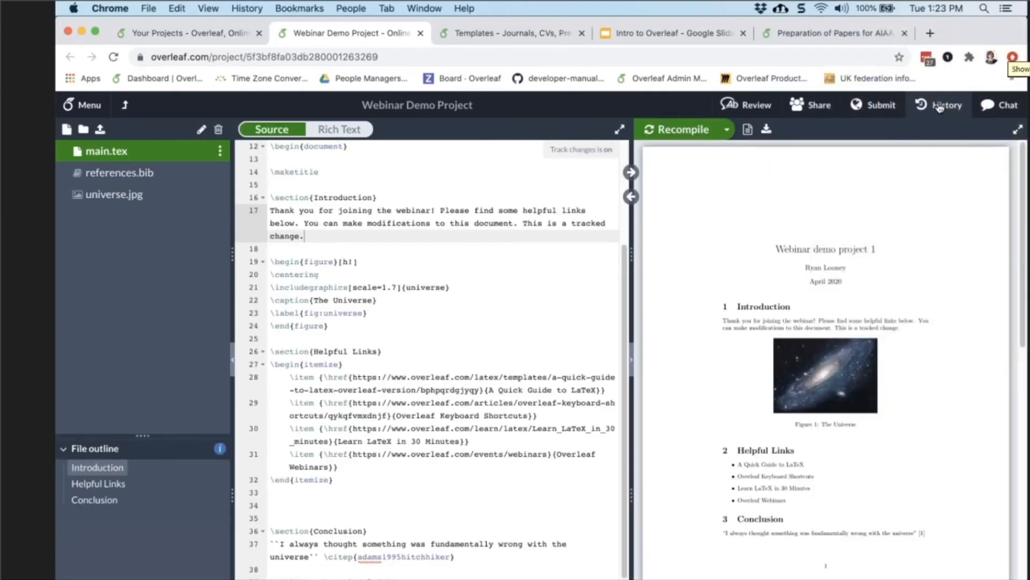
- Send the webinar staff the question "Are the files you create encryted?"
{"action": "left_click", "coordinate": [953, 320]}
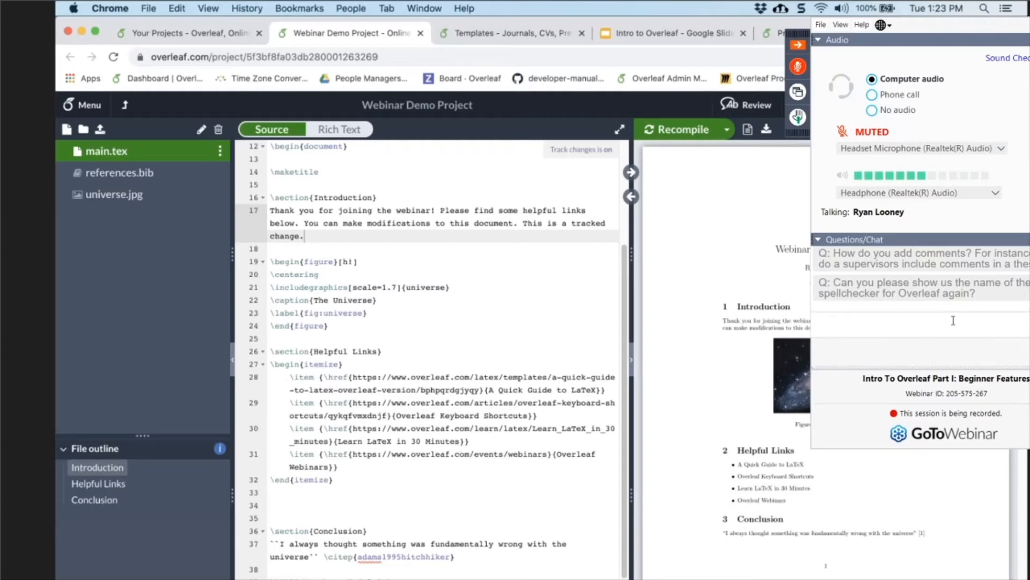
{"action": "type", "text": "Are the files"}
{"action": "type", "text": "you create enc"}
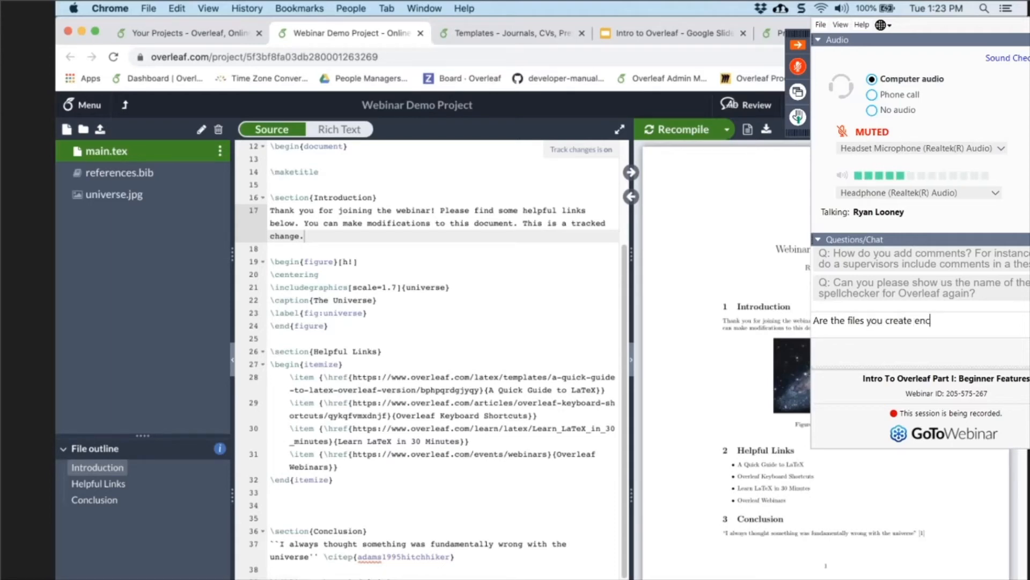
{"action": "type", "text": "ryted?"}
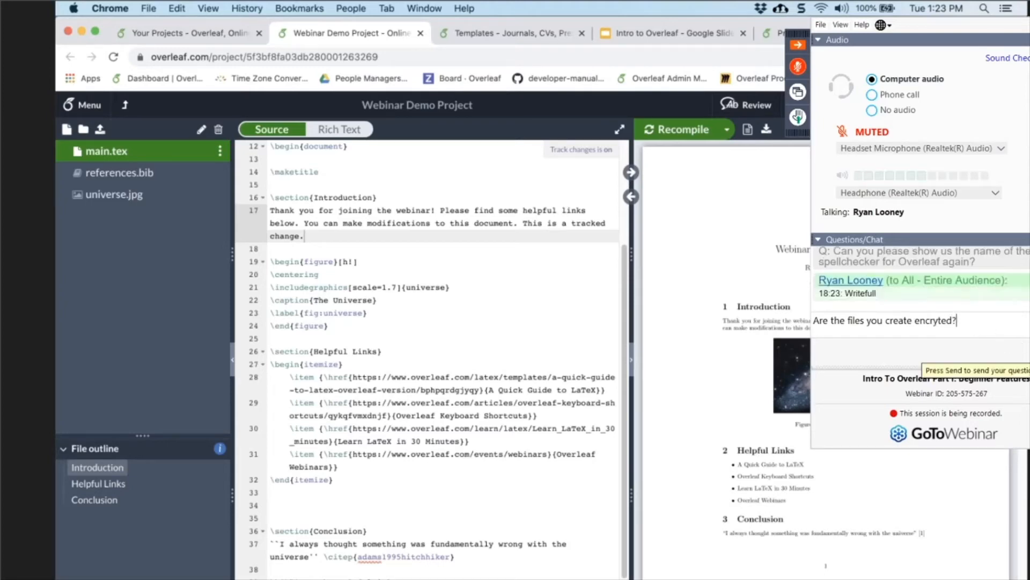
{"action": "key", "text": "Return"}
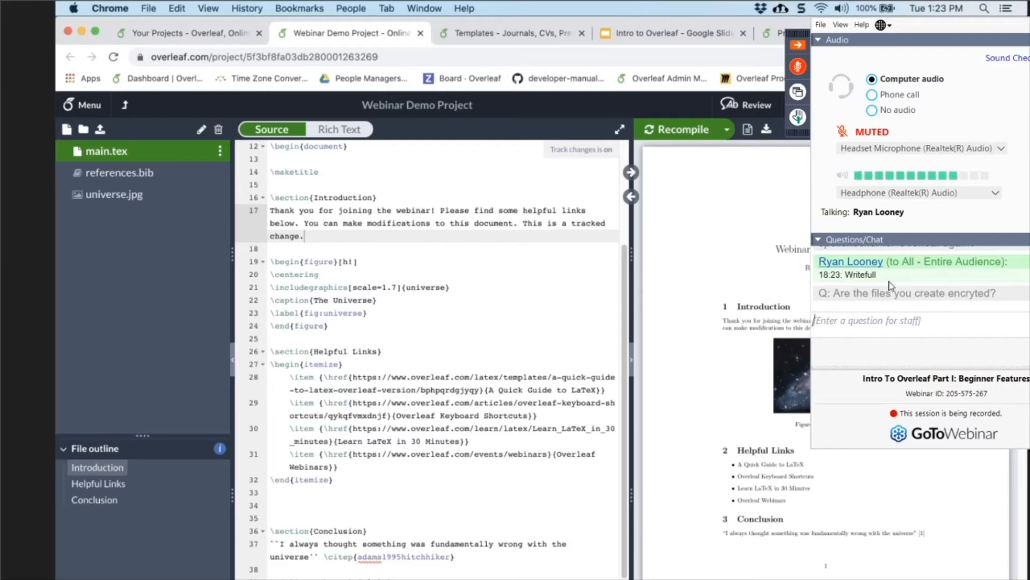
- Send the webinar staff the message "Thanks"
{"action": "left_click", "coordinate": [917, 321]}
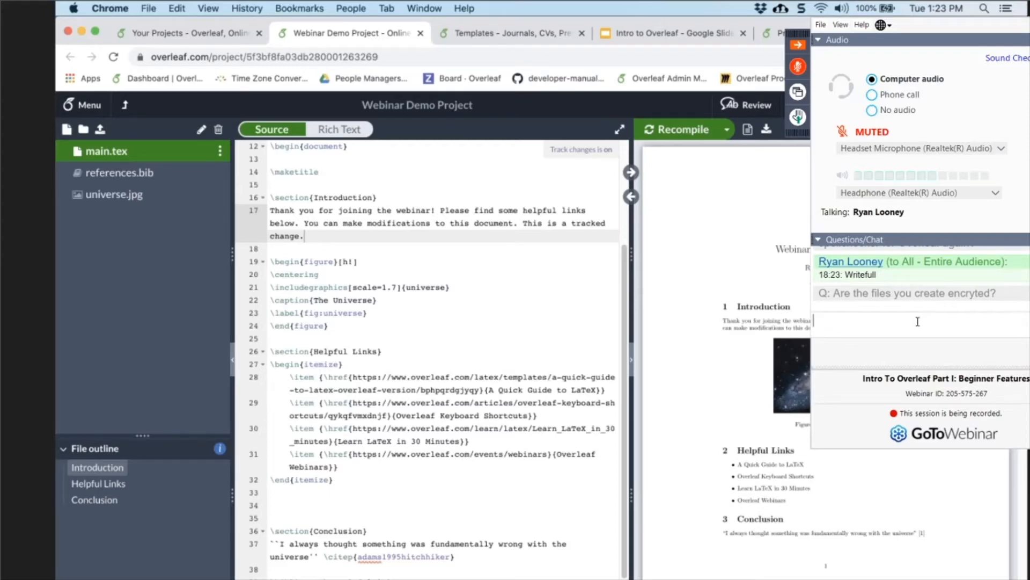
{"action": "type", "text": "Thanks"}
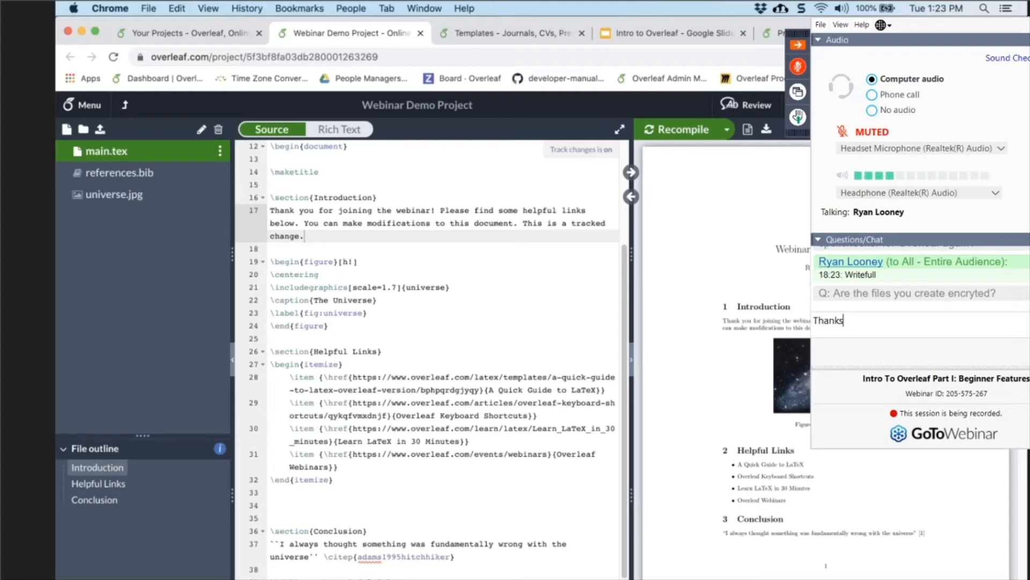
{"action": "key", "text": "Return"}
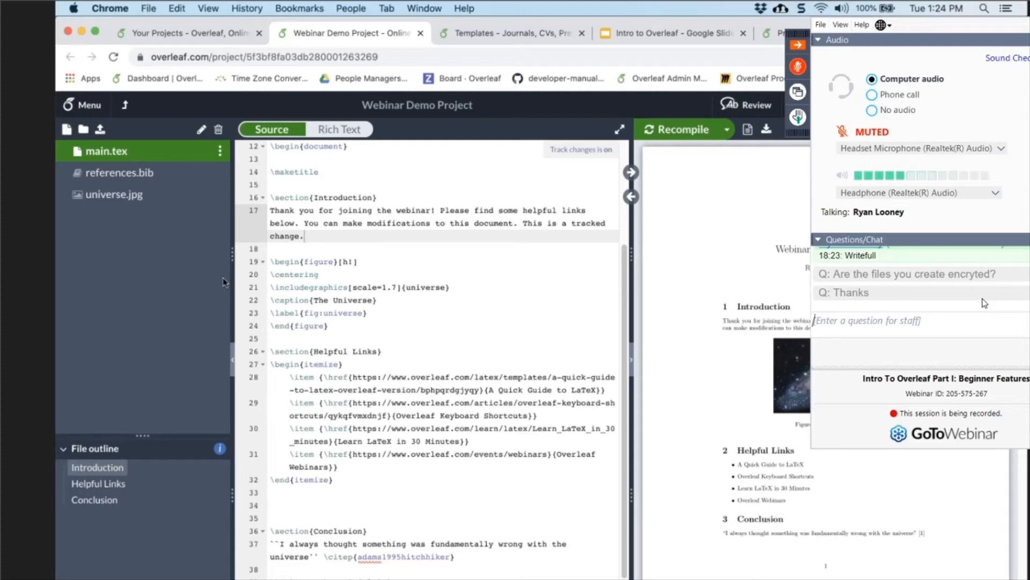
- Open references.bib and try to import a BibTeX file into the project from Mendeley
{"action": "left_click", "coordinate": [135, 172]}
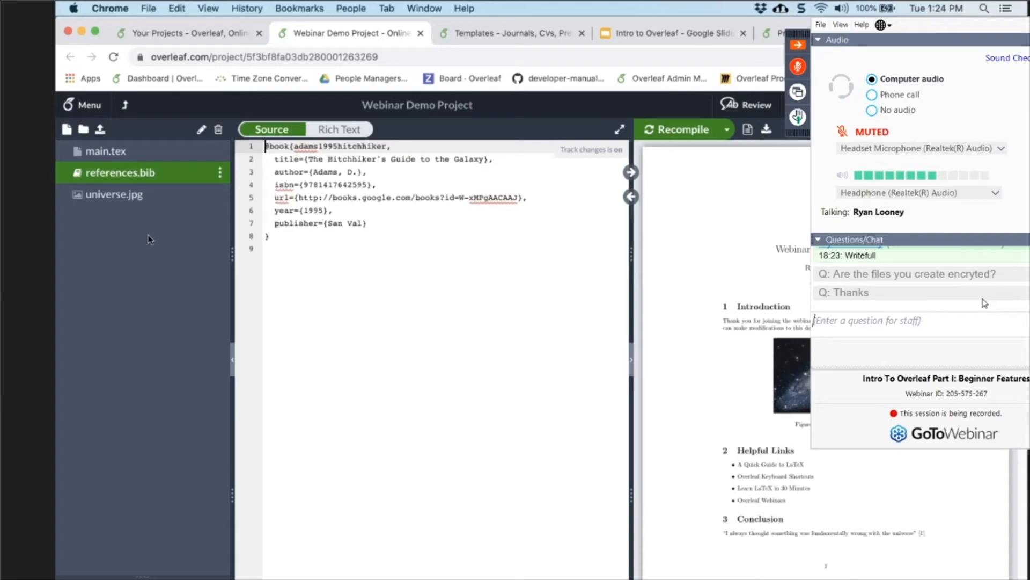
{"action": "left_click", "coordinate": [86, 105]}
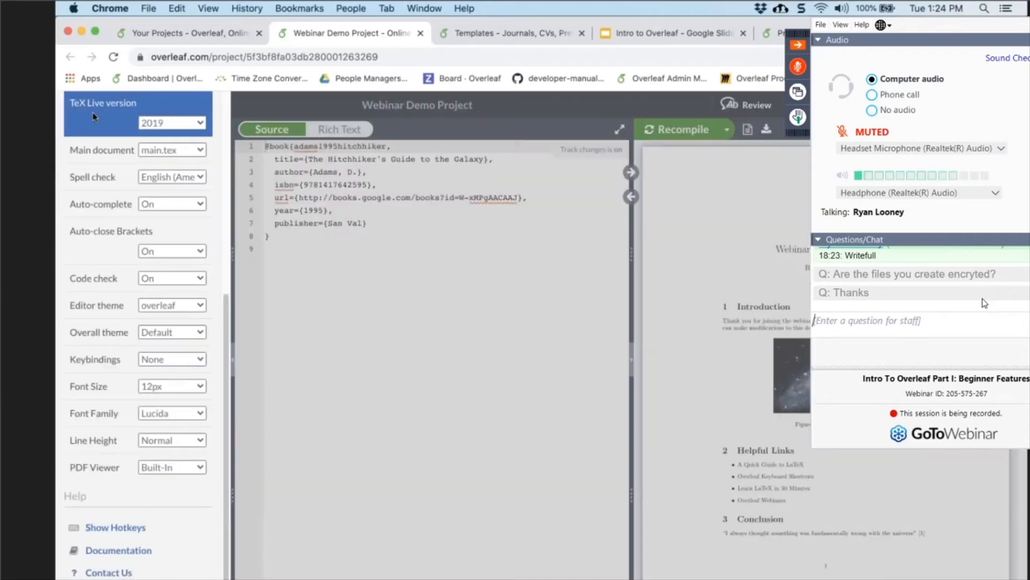
{"action": "left_click", "coordinate": [376, 225]}
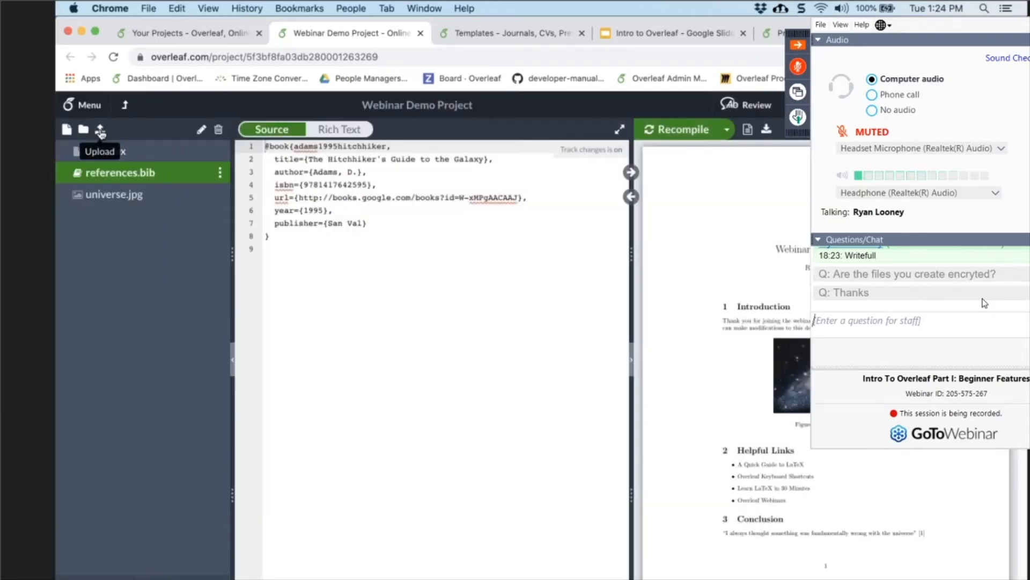
{"action": "left_click", "coordinate": [100, 131]}
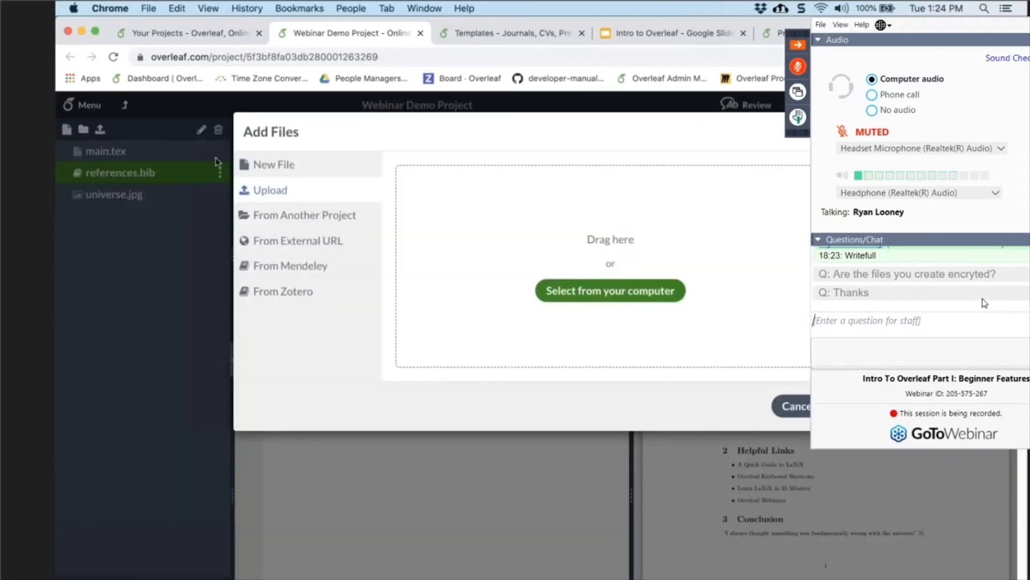
{"action": "left_click", "coordinate": [291, 269]}
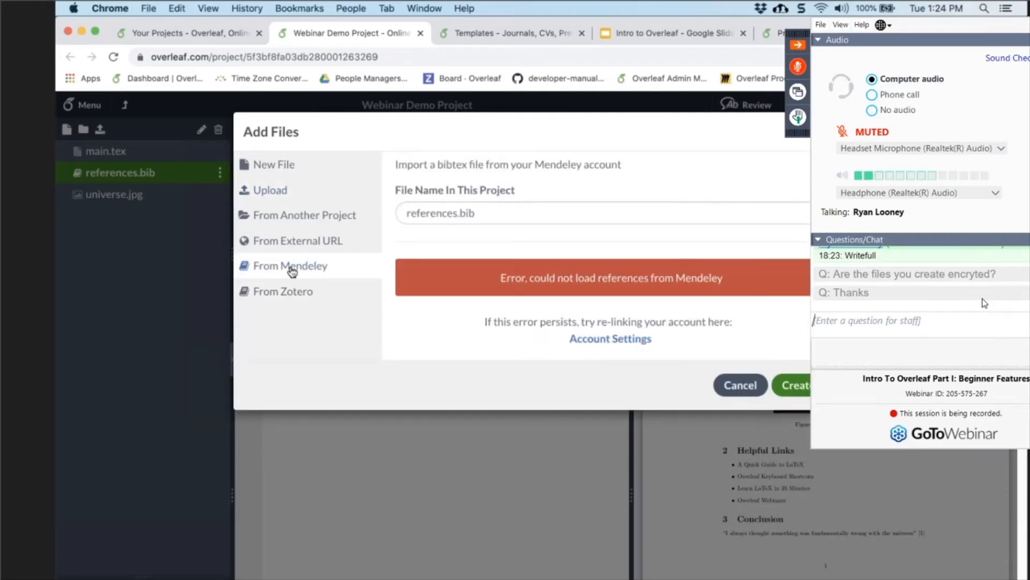
- Go to the account settings for re-linking Mendeley, filling in and confirming the saved account password
{"action": "left_click", "coordinate": [626, 339]}
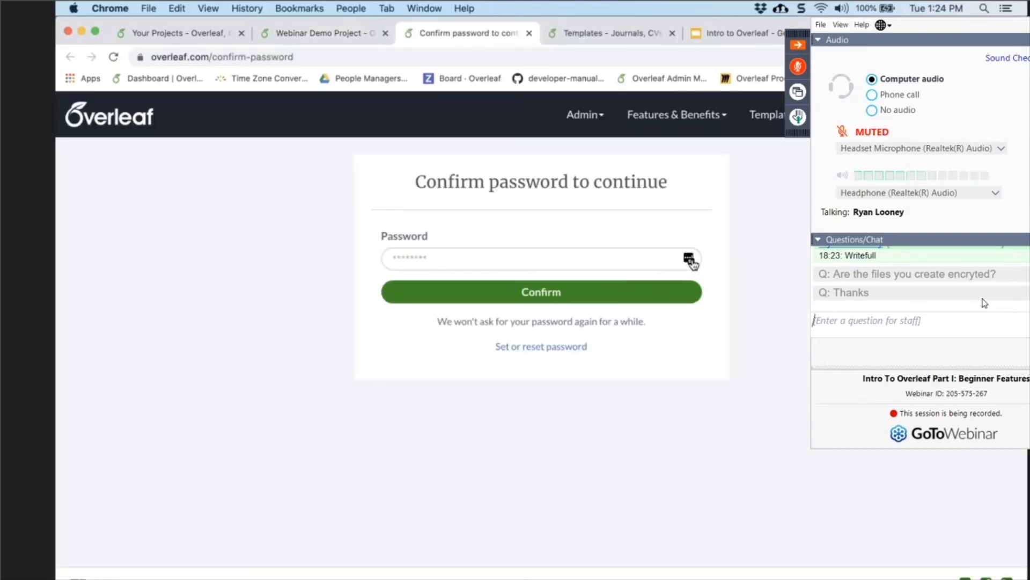
{"action": "left_click", "coordinate": [691, 261]}
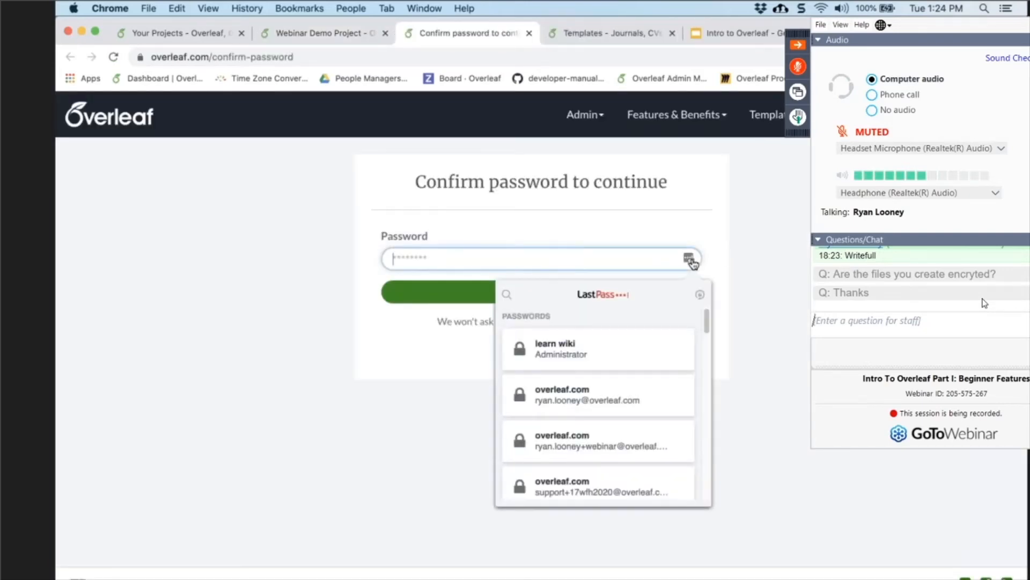
{"action": "left_click", "coordinate": [622, 393]}
{"action": "left_click", "coordinate": [548, 294]}
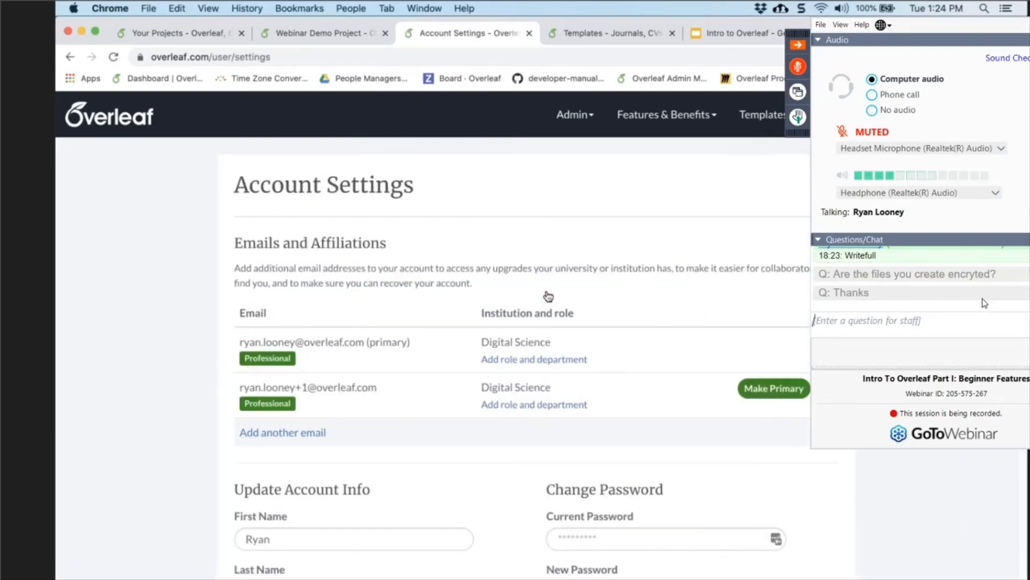
- Unlink Mendeley as a references provider in the account settings
{"action": "scroll", "coordinate": [548, 296], "scroll_direction": "down", "scroll_amount": 10}
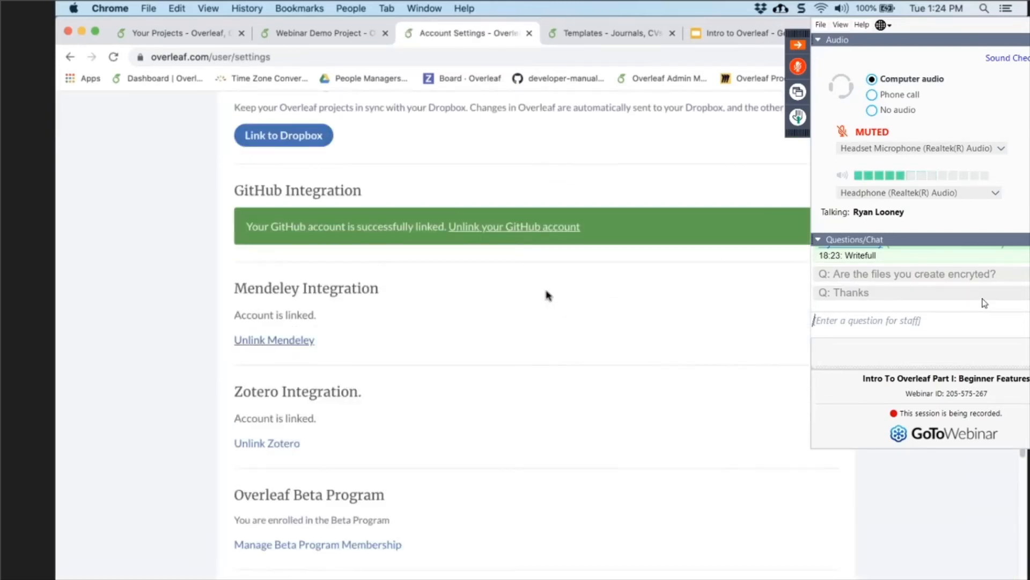
{"action": "left_click", "coordinate": [279, 341]}
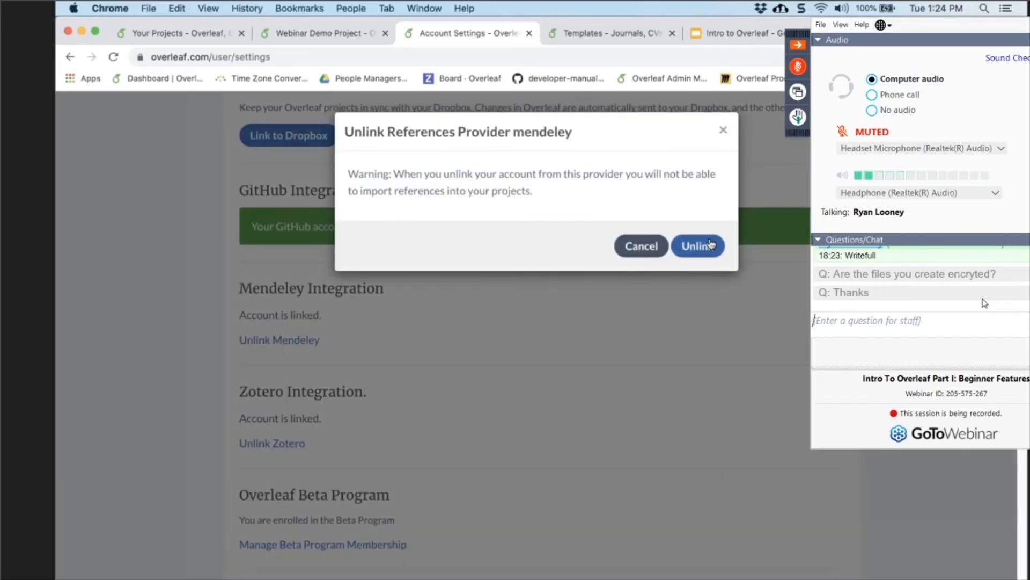
{"action": "left_click", "coordinate": [710, 244]}
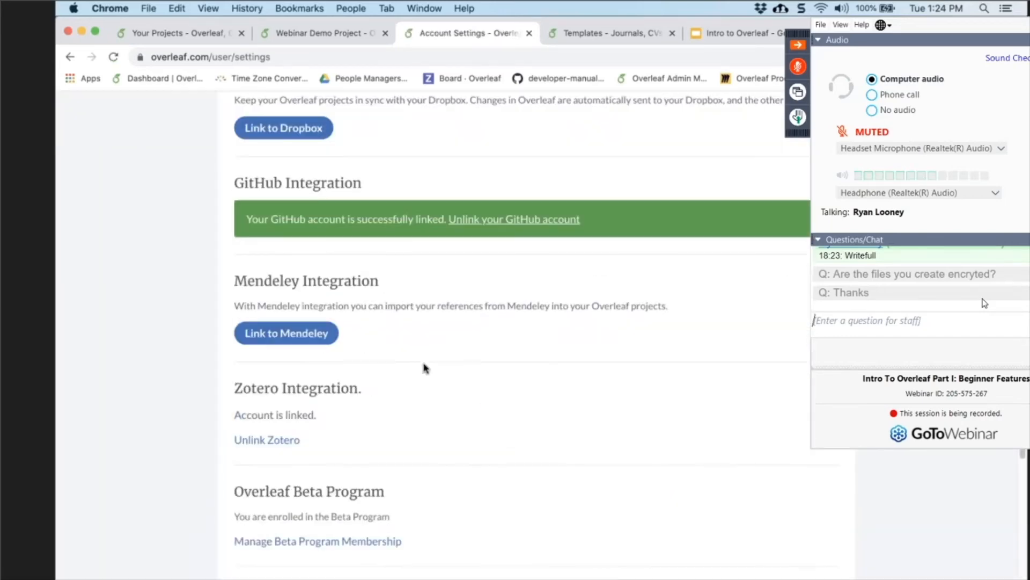
- Start linking Mendeley again and sign in with the saved Elsevier account's e-mail and password
{"action": "left_click", "coordinate": [304, 312]}
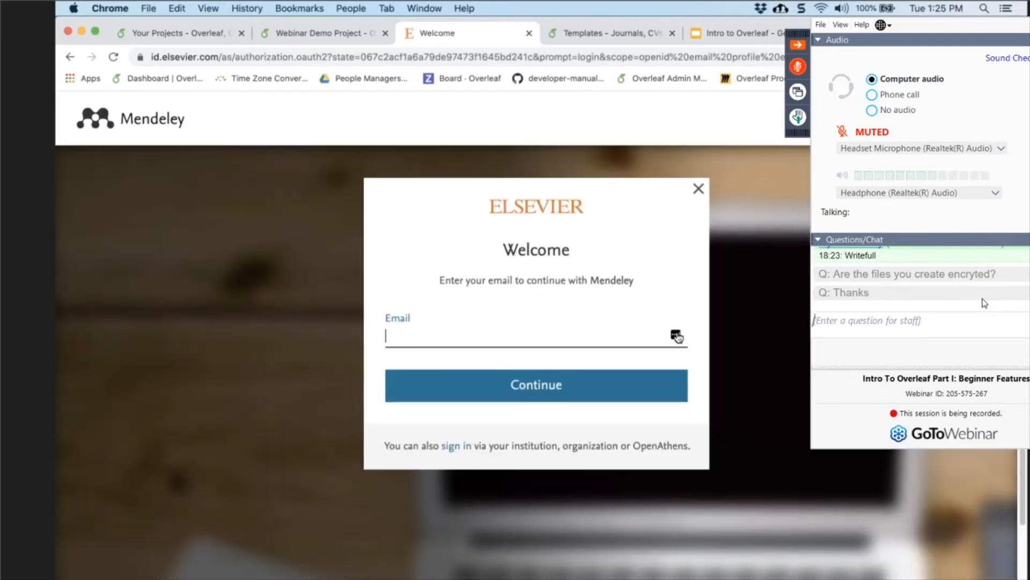
{"action": "left_click", "coordinate": [675, 336]}
{"action": "left_click", "coordinate": [626, 426]}
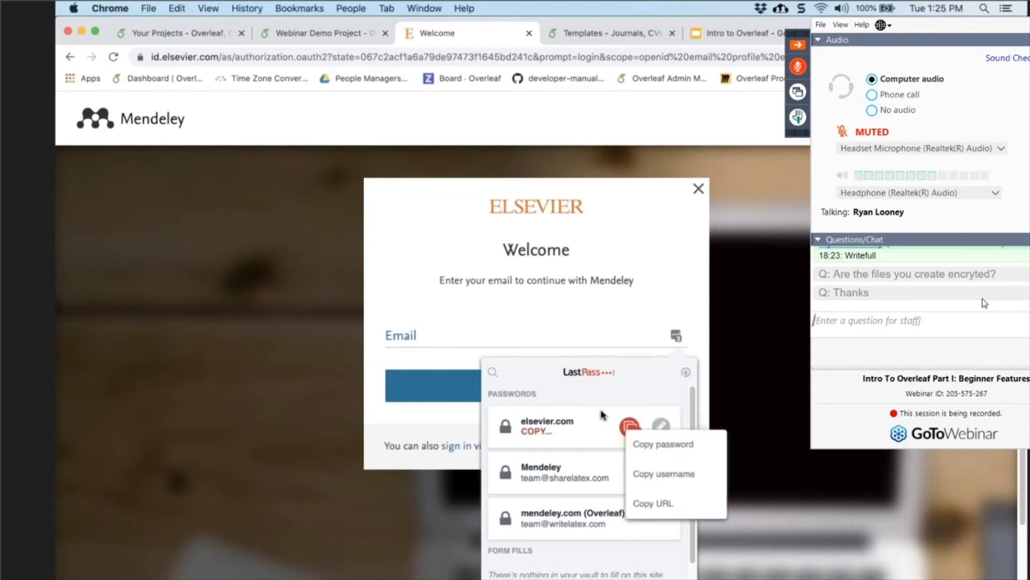
{"action": "left_click", "coordinate": [568, 431]}
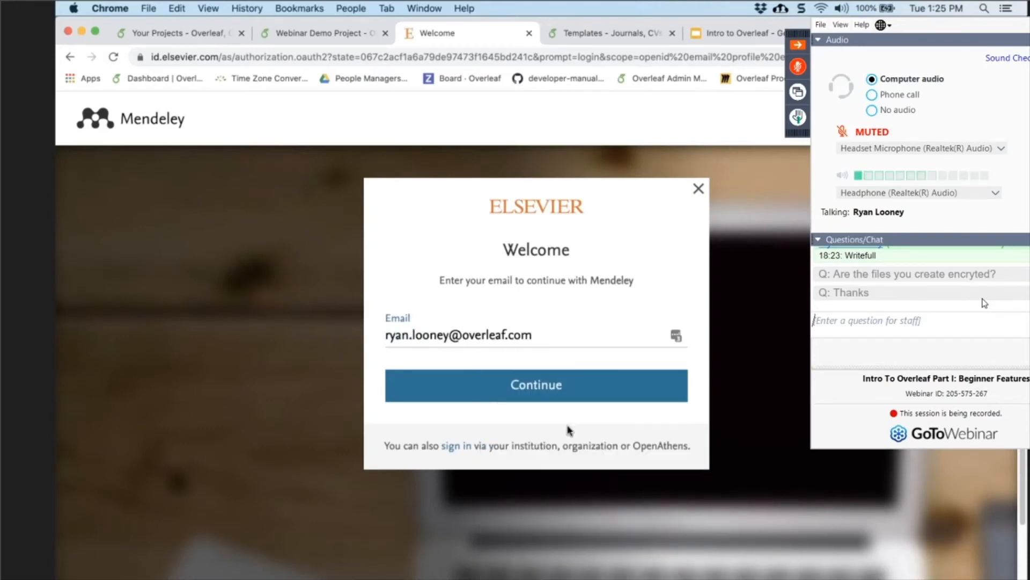
{"action": "left_click", "coordinate": [548, 385]}
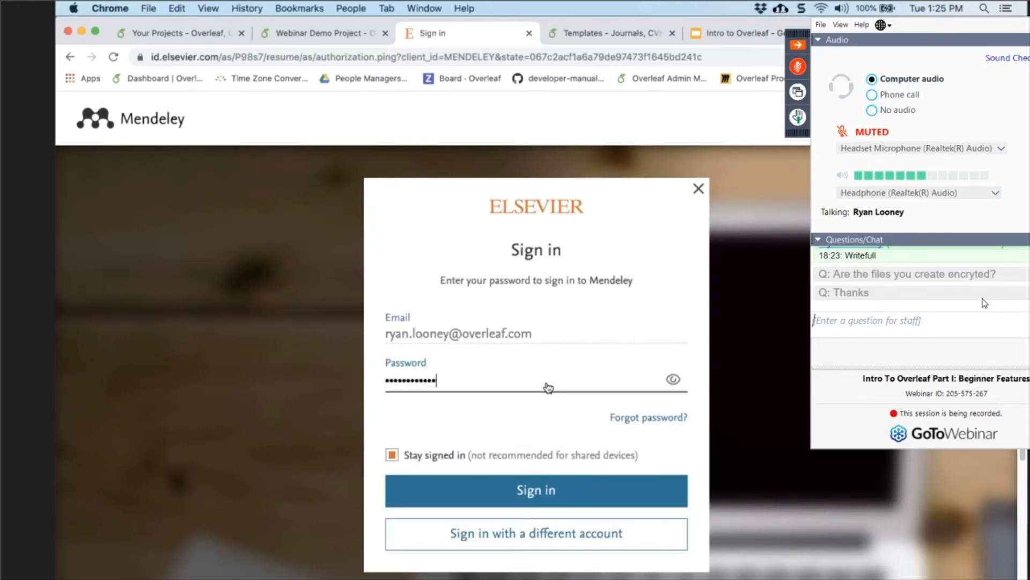
{"action": "left_click", "coordinate": [544, 495]}
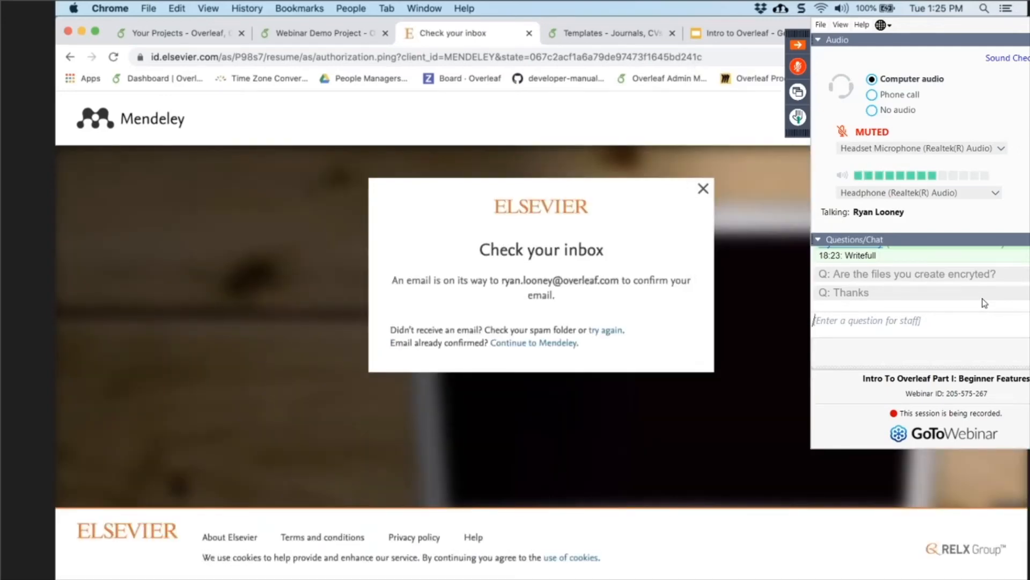
- Return to the Webinar Demo Project, cancel the earlier import and try again to add references from Mendeley
{"action": "left_click", "coordinate": [219, 40]}
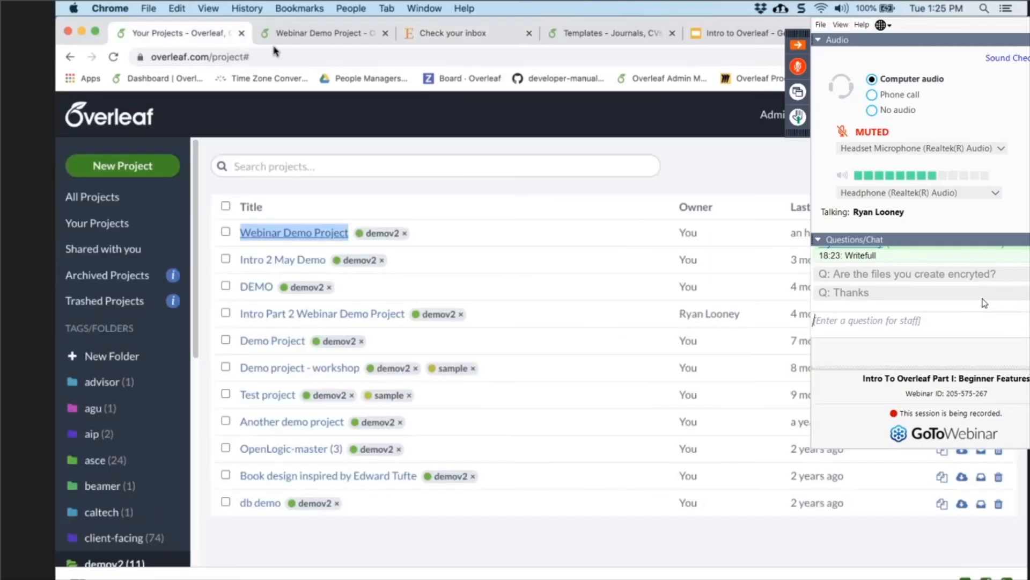
{"action": "left_click", "coordinate": [302, 37]}
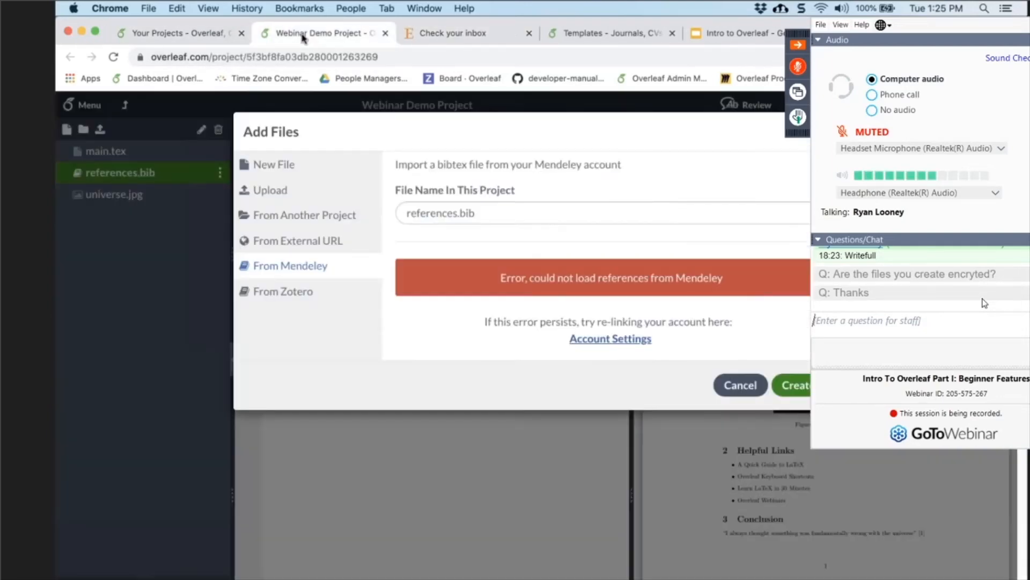
{"action": "left_click", "coordinate": [741, 385]}
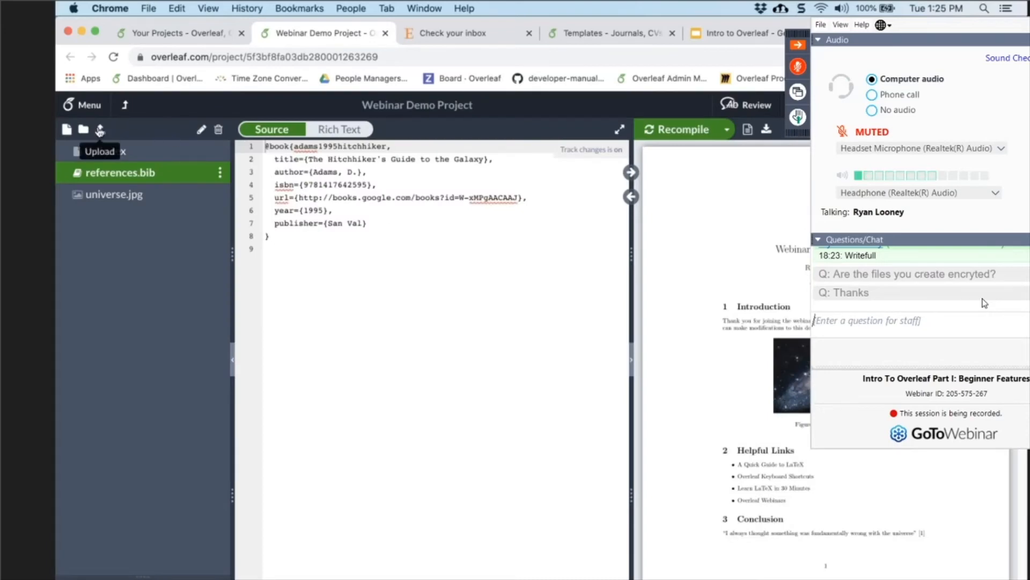
{"action": "left_click", "coordinate": [100, 130]}
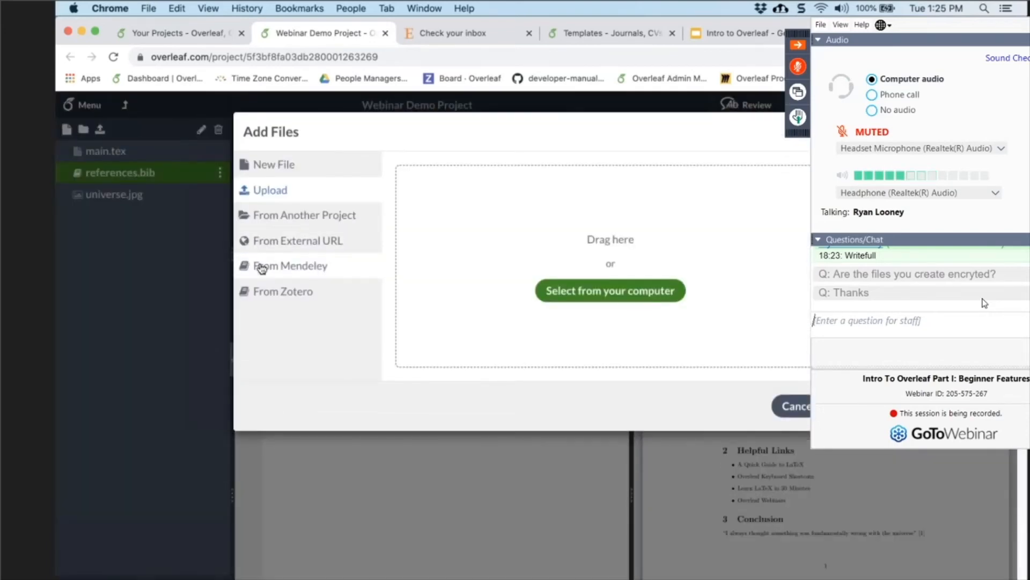
{"action": "left_click", "coordinate": [262, 267]}
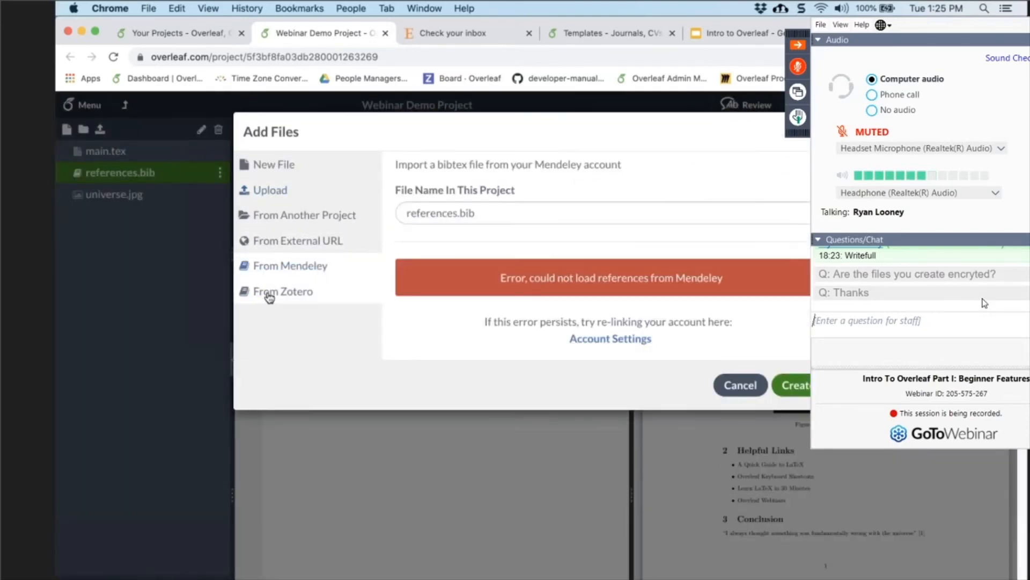
- Try to import a BibTeX file from Zotero into the project under the name Zoteroreferences.bib
{"action": "left_click", "coordinate": [269, 297]}
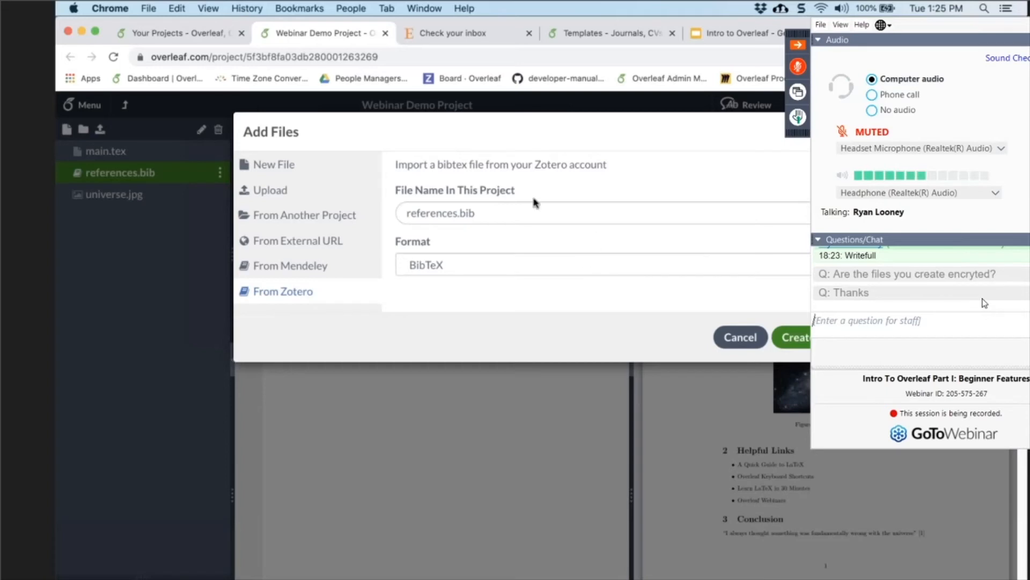
{"action": "left_click", "coordinate": [405, 211]}
{"action": "type", "text": "Zotero"}
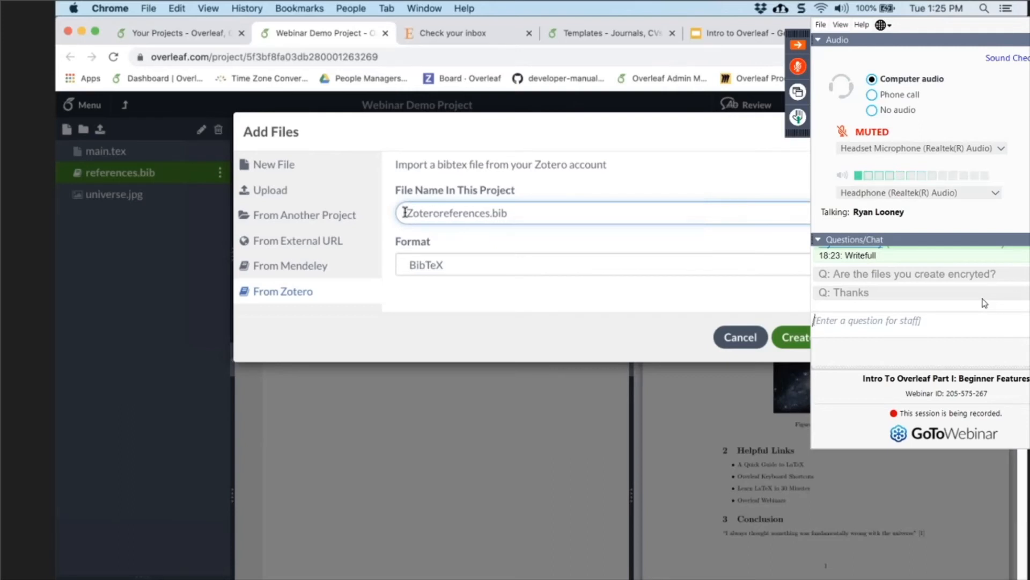
{"action": "left_click", "coordinate": [793, 337]}
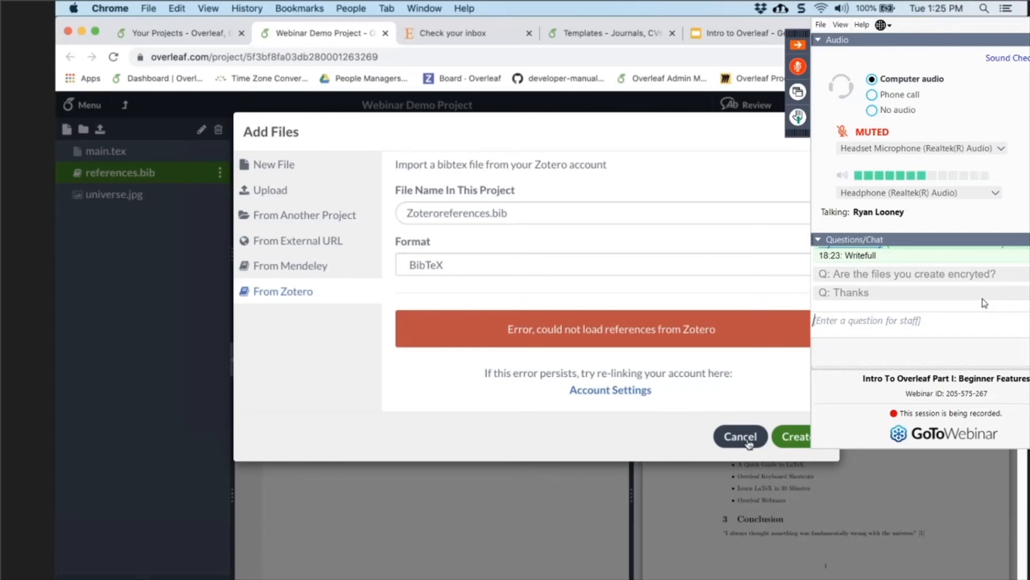
- Go to the account settings for re-linking Zotero and unlink Zotero as a references provider
{"action": "left_click", "coordinate": [595, 390]}
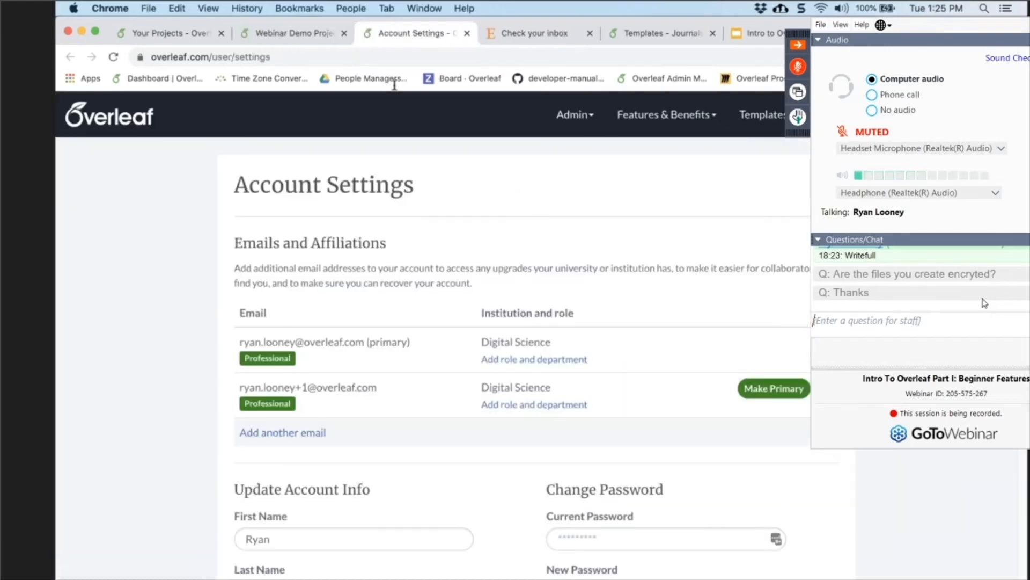
{"action": "scroll", "coordinate": [354, 271], "scroll_direction": "down", "scroll_amount": 15}
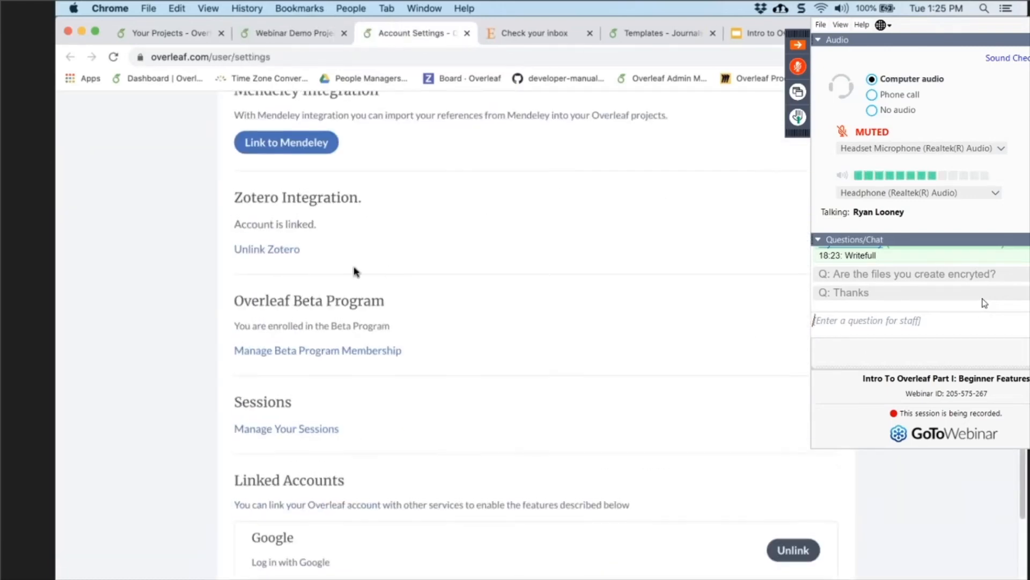
{"action": "left_click", "coordinate": [280, 250]}
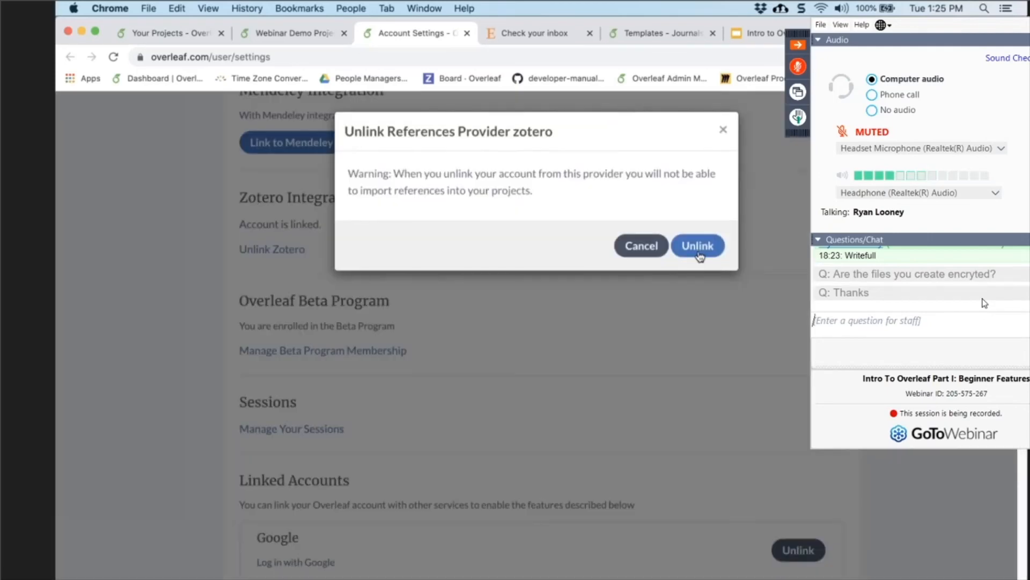
{"action": "left_click", "coordinate": [698, 247]}
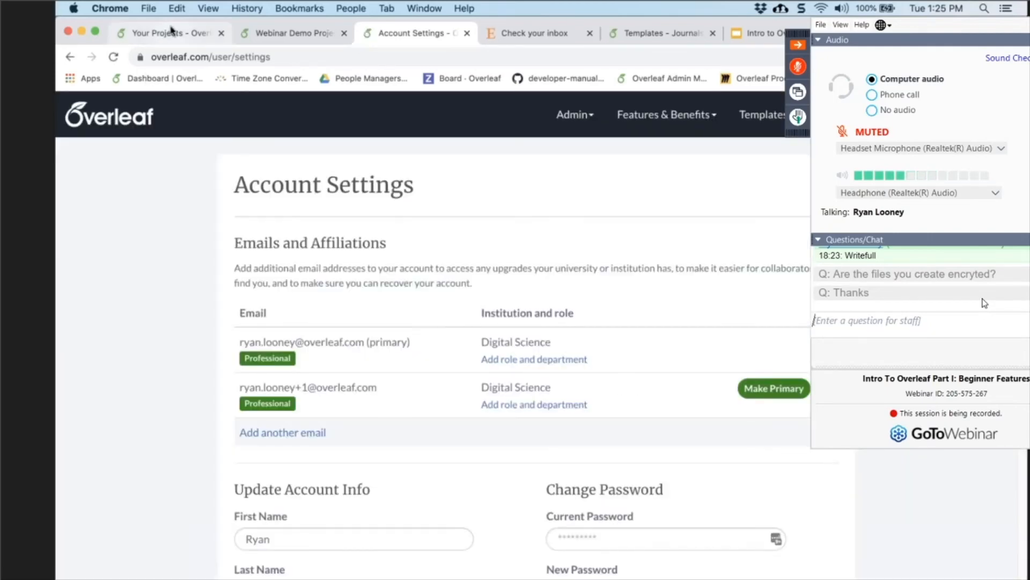
- Return to the Webinar Demo Project and cancel the Zotero import
{"action": "left_click", "coordinate": [170, 31]}
{"action": "left_click", "coordinate": [284, 32]}
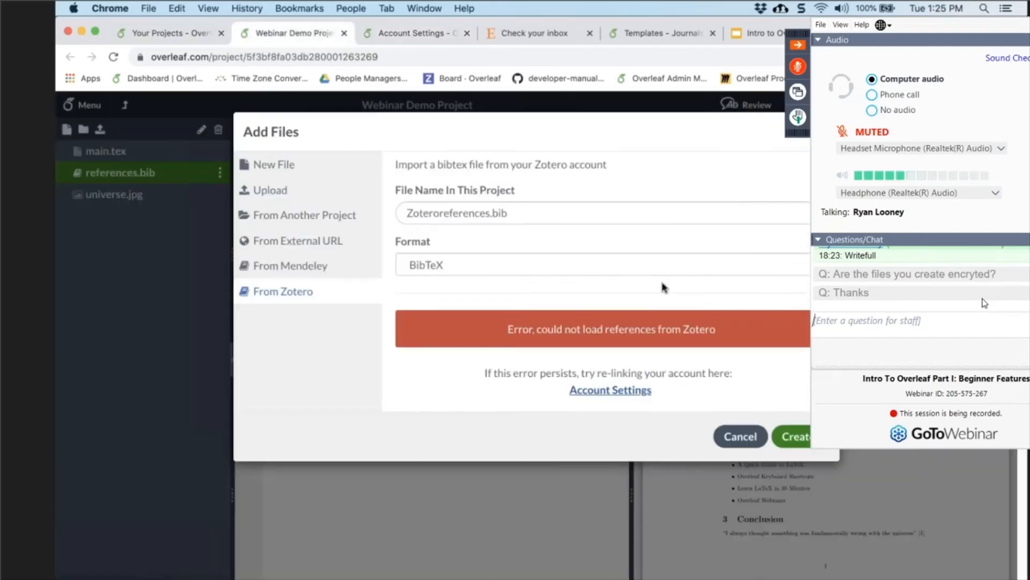
{"action": "left_click", "coordinate": [722, 432]}
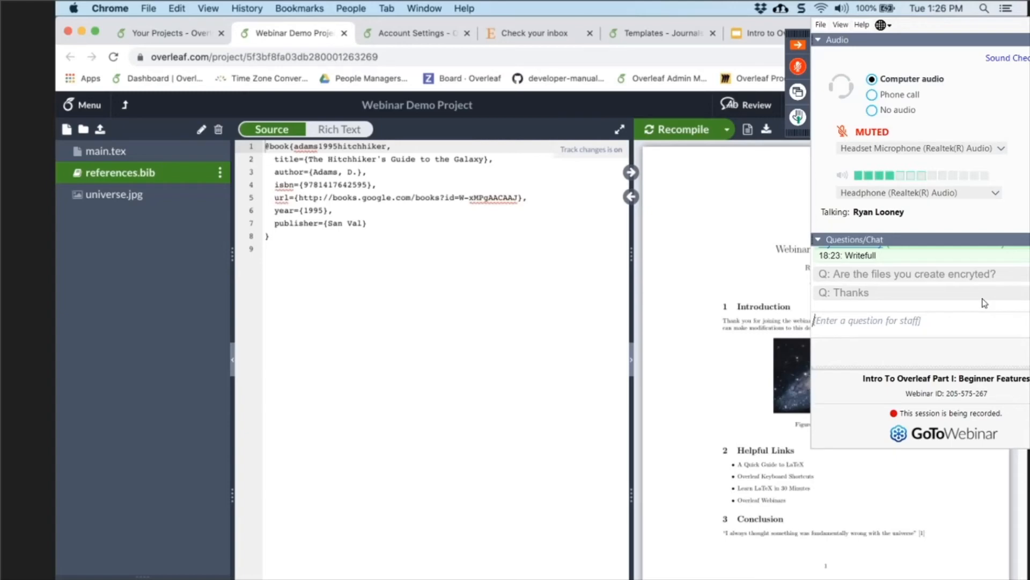
- In main.tex, add the line "%% This is a comment with commented out text." between the Helpful Links list and the Conclusion section
{"action": "left_click", "coordinate": [123, 160]}
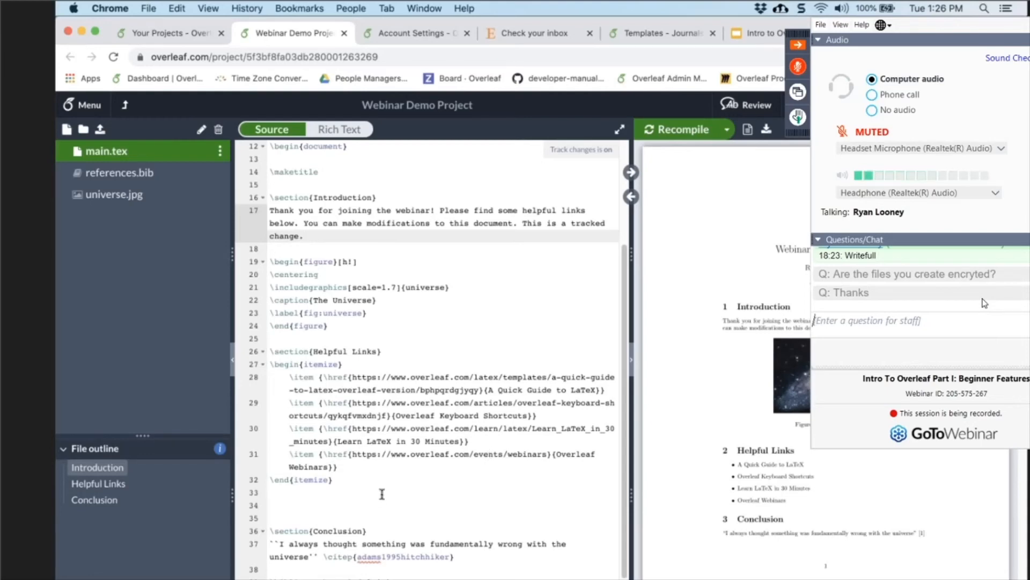
{"action": "left_click", "coordinate": [288, 504]}
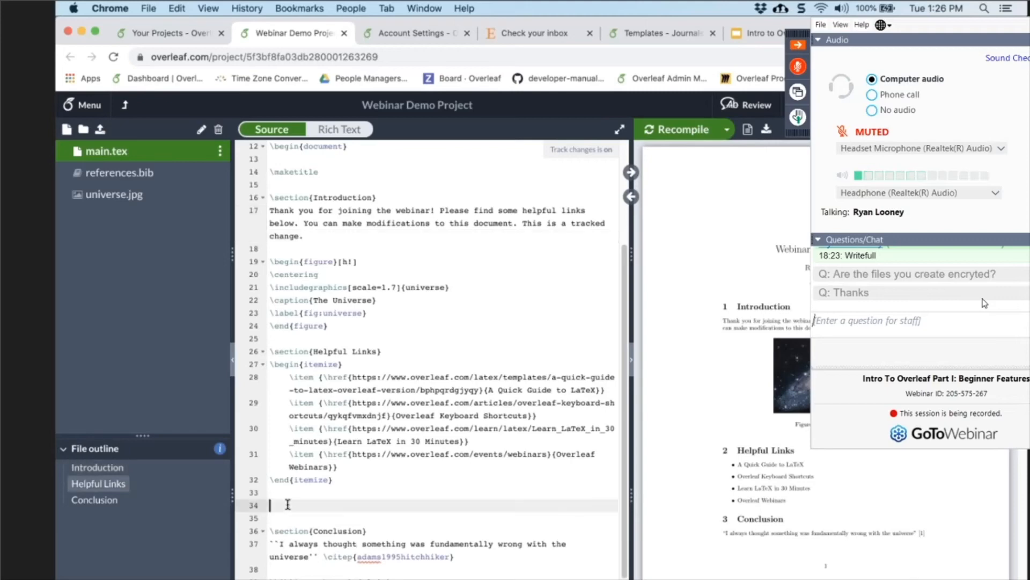
{"action": "type", "text": "%"}
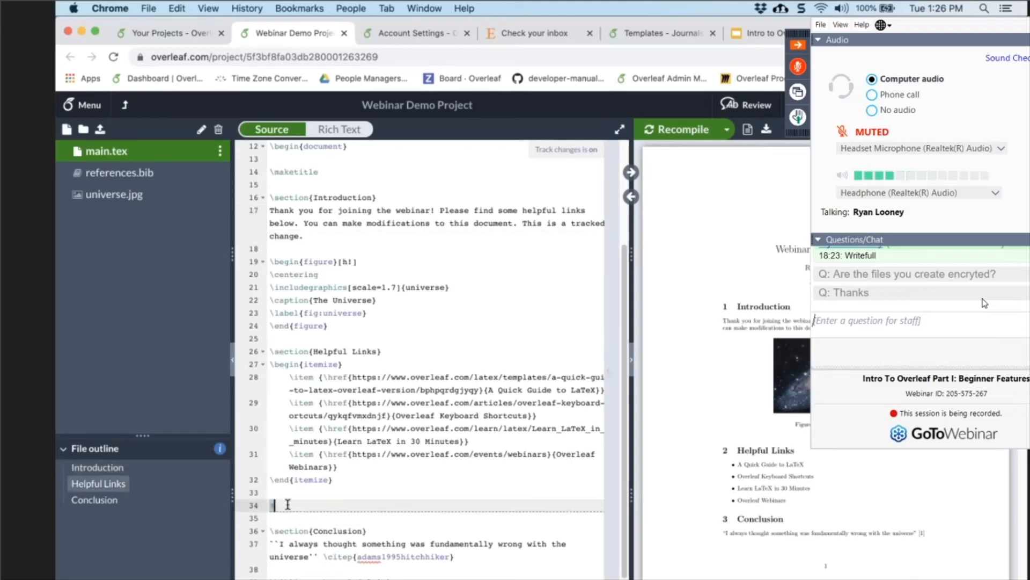
{"action": "type", "text": "% This i"}
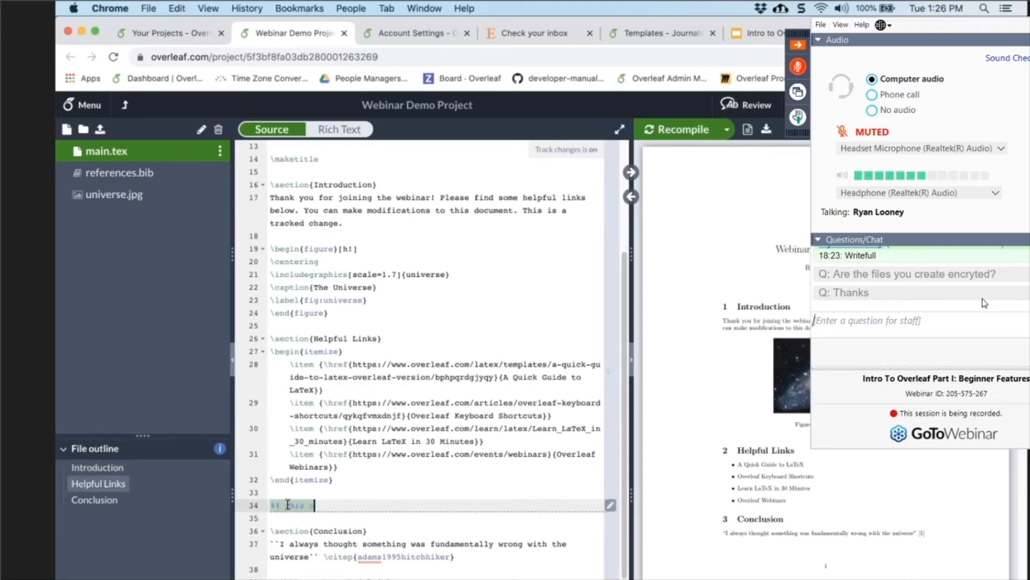
{"action": "type", "text": "s a commen"}
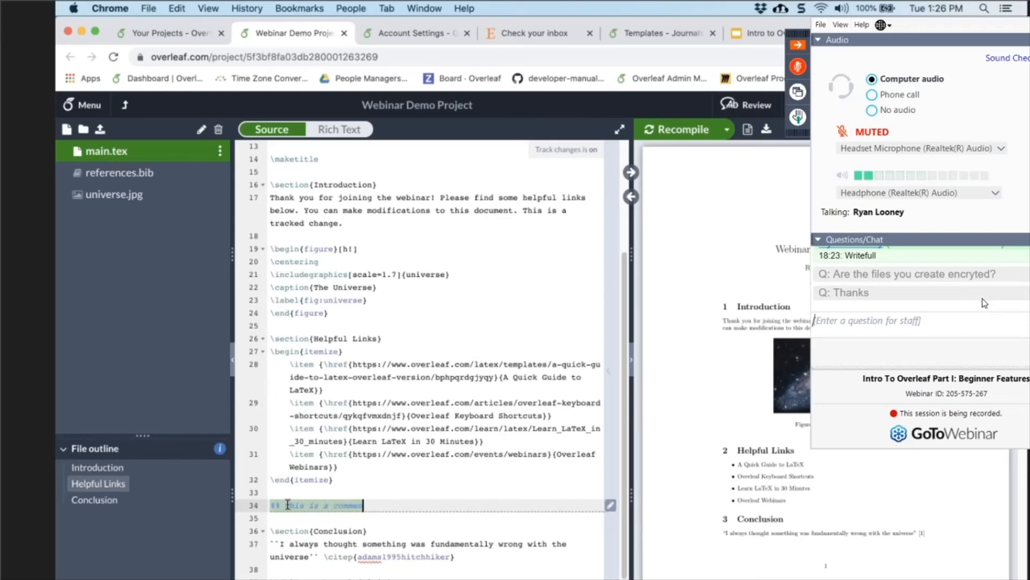
{"action": "type", "text": "t. with comme"}
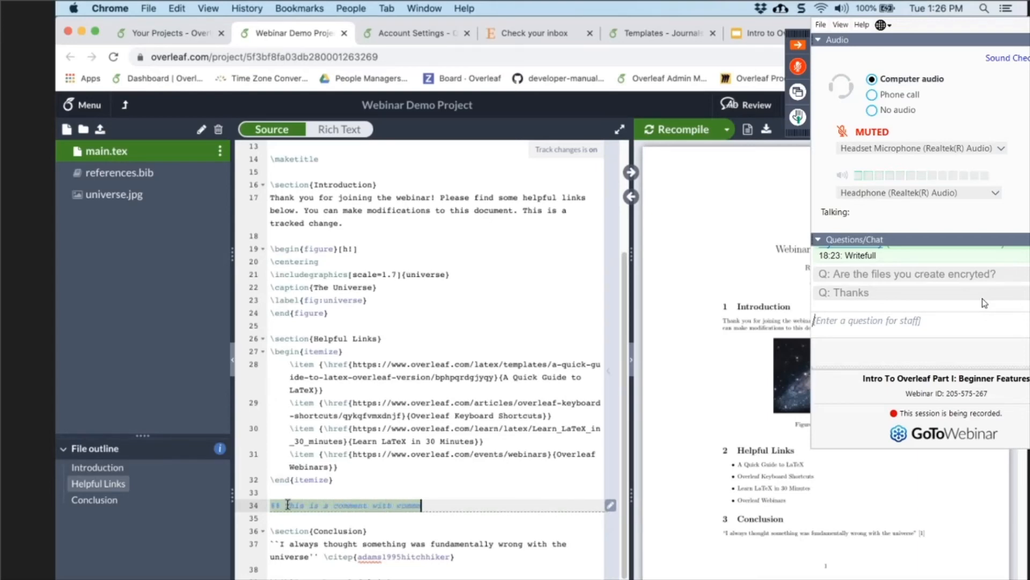
{"action": "type", "text": "nted out text."}
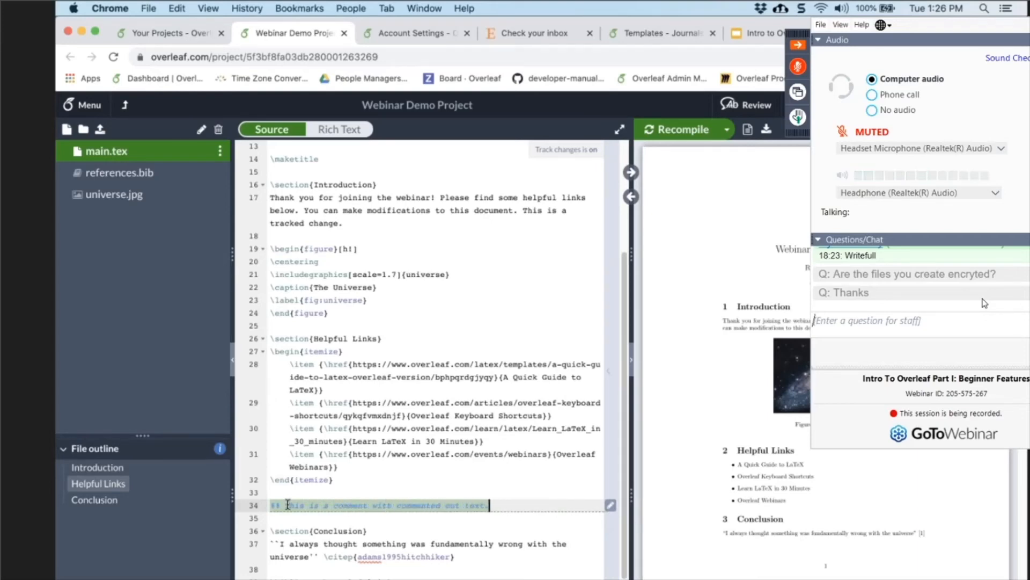
- Accept the tracked change on the commented-out line and recompile the document
{"action": "mouse_move", "coordinate": [696, 168]}
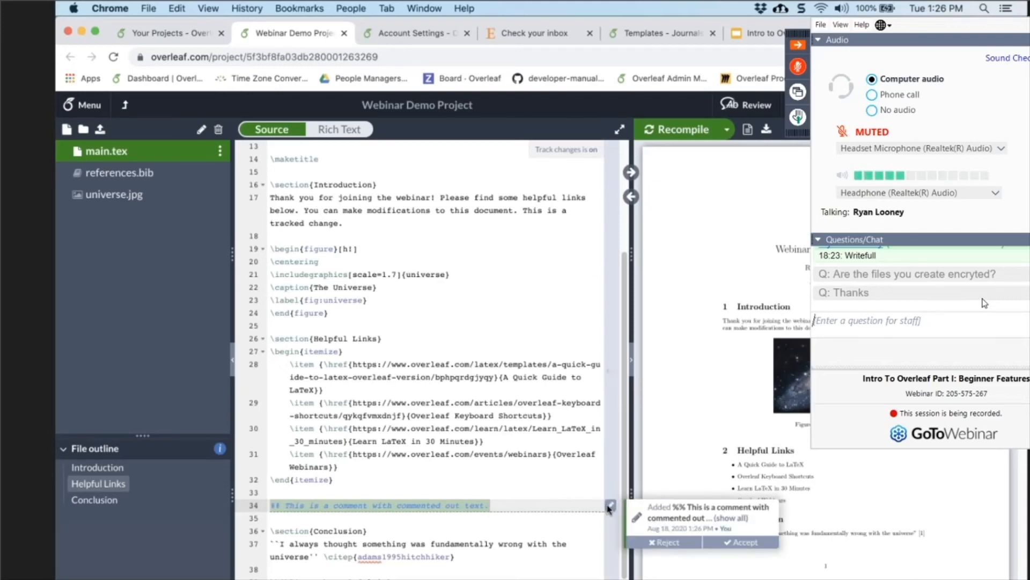
{"action": "left_click", "coordinate": [609, 372]}
{"action": "left_click", "coordinate": [464, 371]}
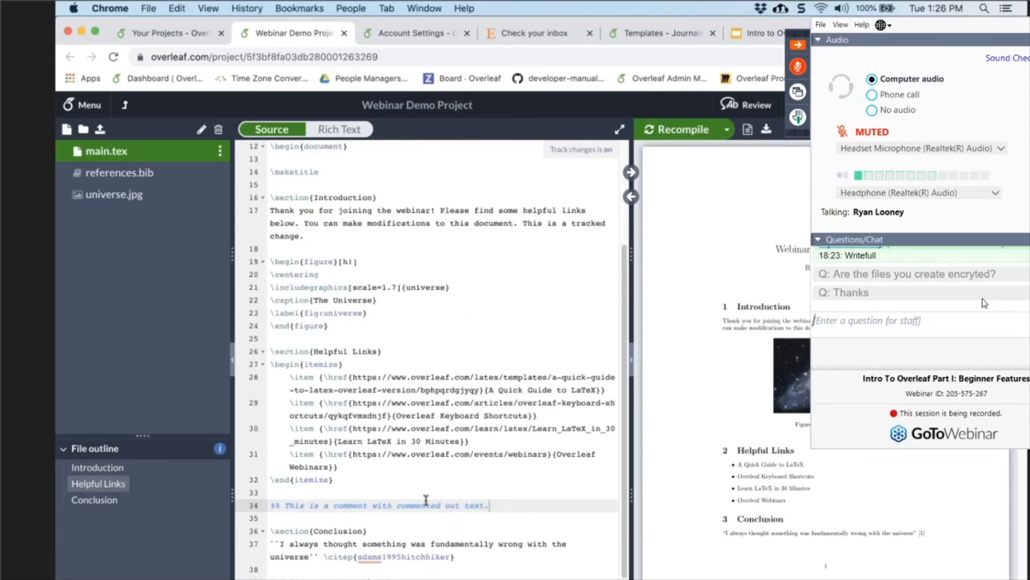
{"action": "scroll", "coordinate": [708, 424], "scroll_direction": "down", "scroll_amount": 3}
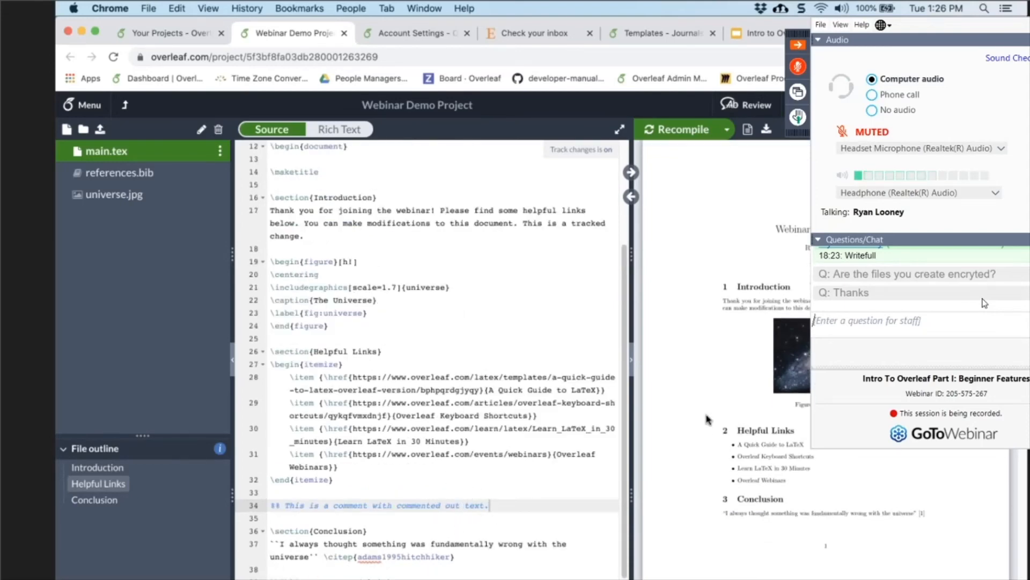
{"action": "left_click", "coordinate": [679, 129]}
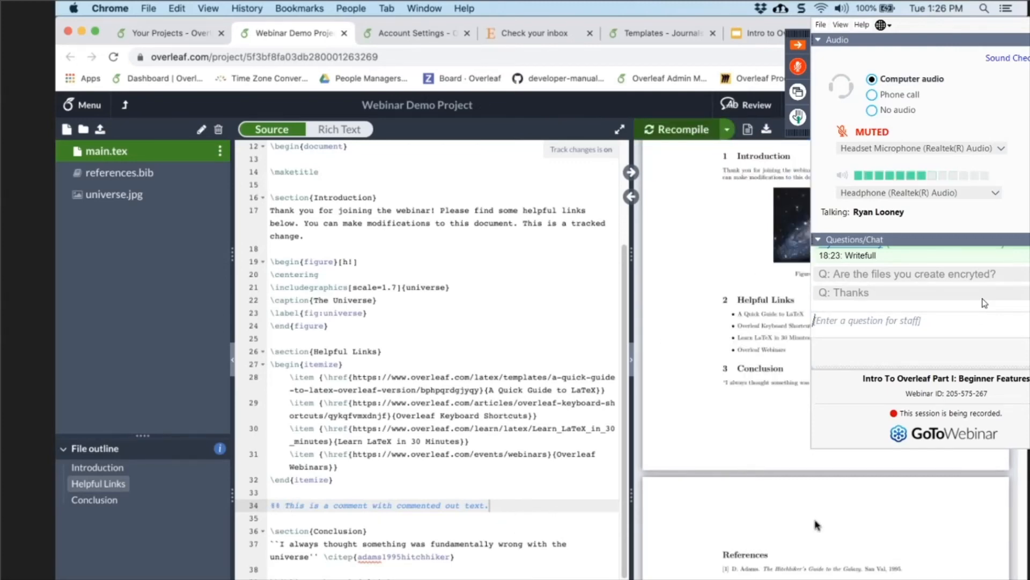
- Add the review comment "This is a comment." to the A Quick Guide to LaTeX link in the Helpful Links list
{"action": "left_click", "coordinate": [798, 45]}
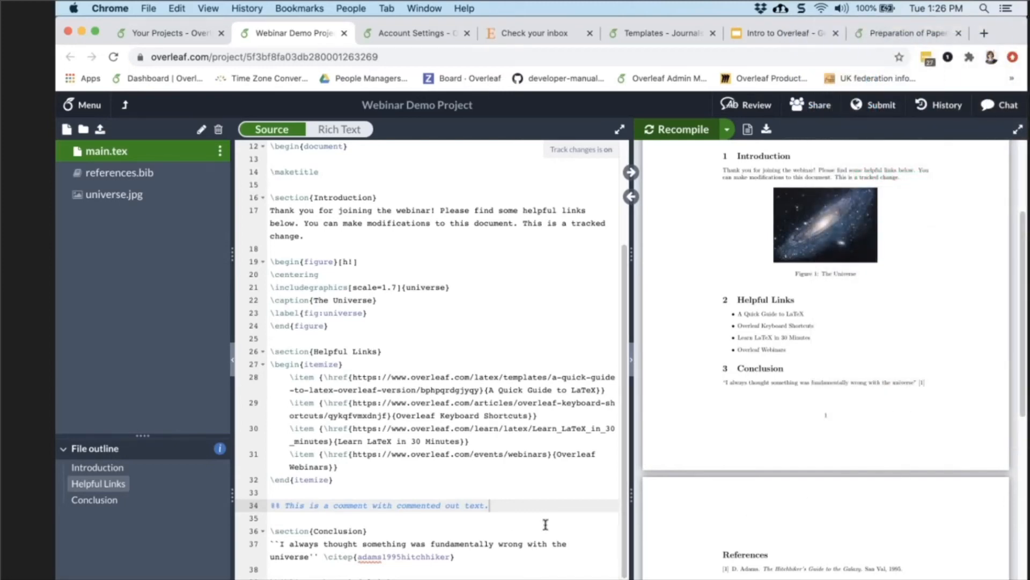
{"action": "left_click_drag", "start_coordinate": [573, 380], "coordinate": [572, 390]}
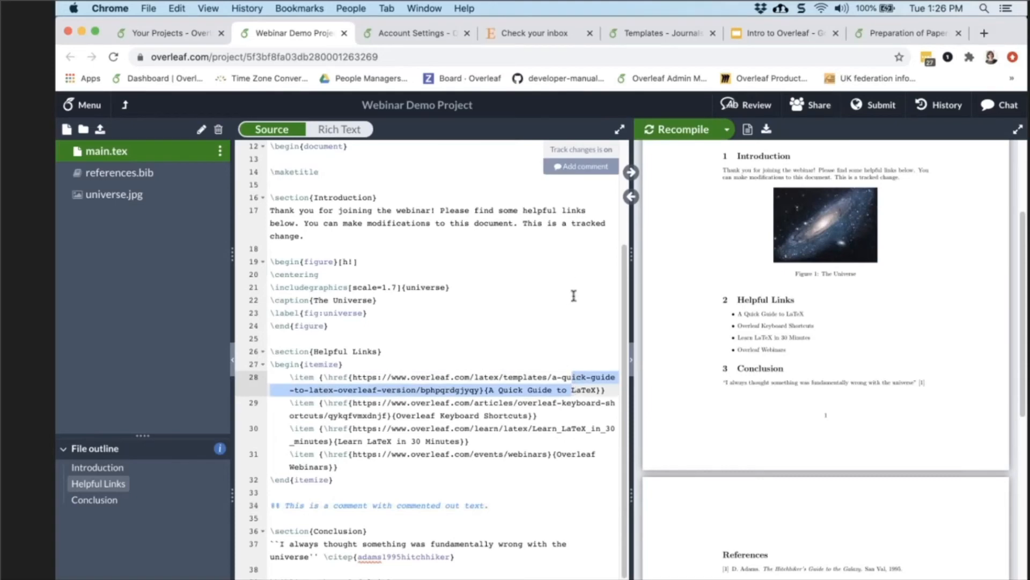
{"action": "left_click", "coordinate": [567, 251]}
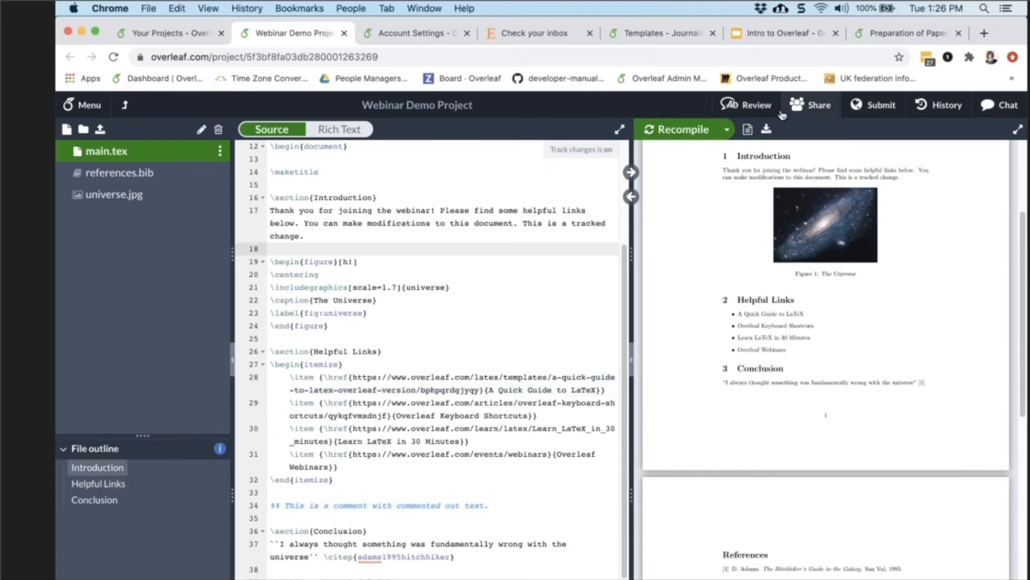
{"action": "left_click", "coordinate": [728, 106]}
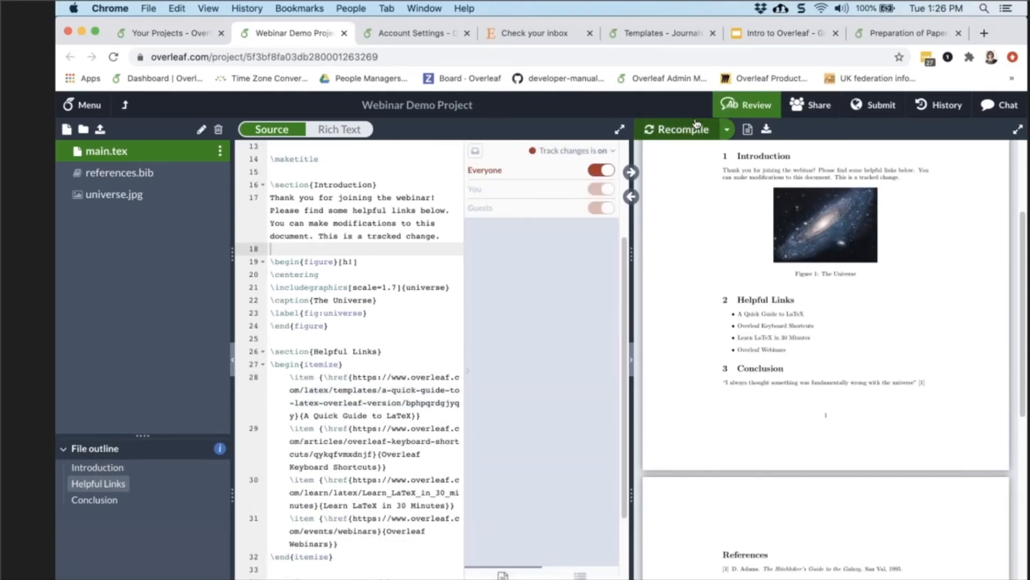
{"action": "left_click_drag", "start_coordinate": [386, 379], "coordinate": [421, 416]}
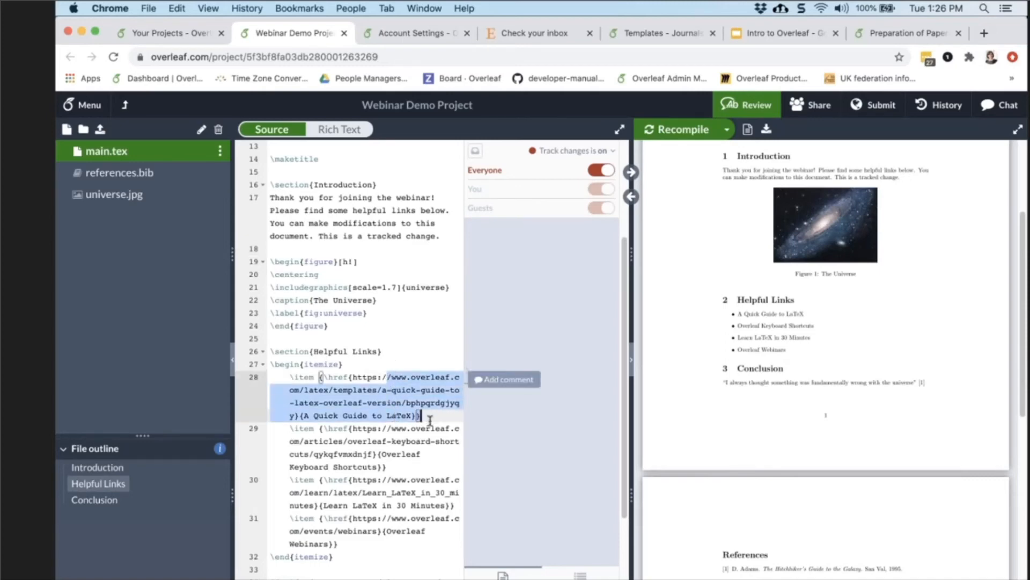
{"action": "left_click", "coordinate": [500, 382]}
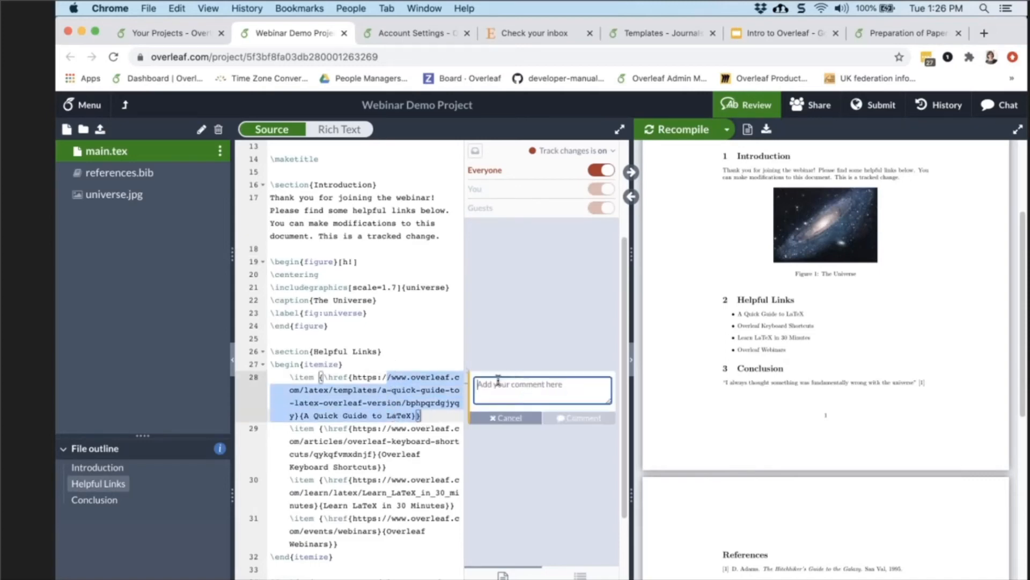
{"action": "type", "text": "This is a comment."}
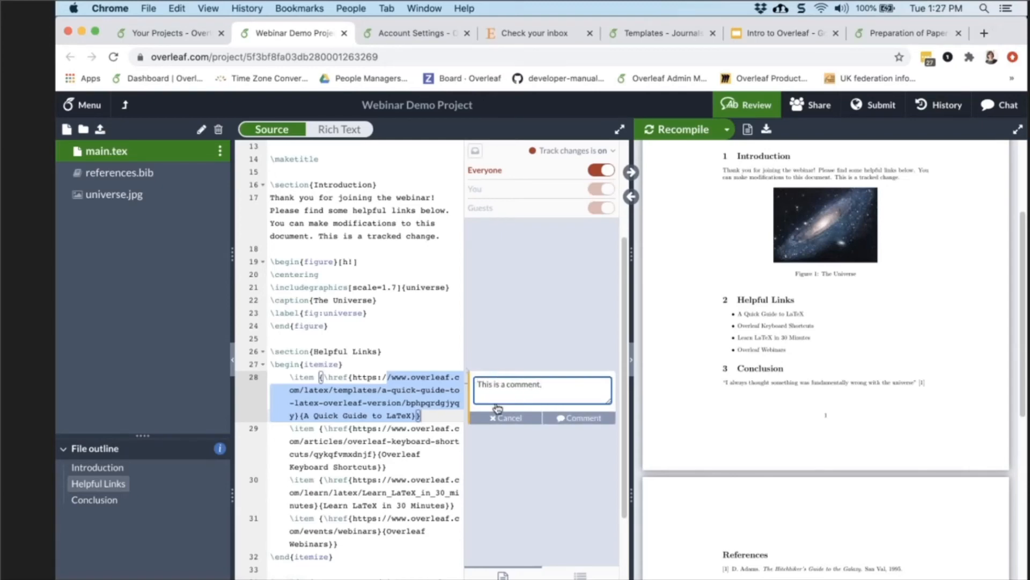
{"action": "left_click", "coordinate": [587, 418]}
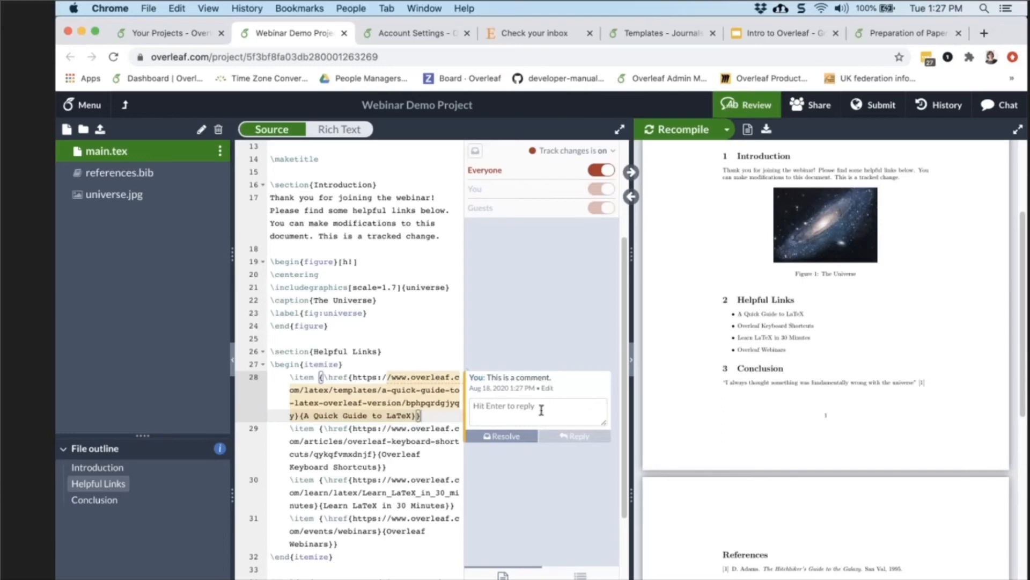
- Post the reply "This is a reply." to the comment on the A Quick Guide to LaTeX link
{"action": "left_click", "coordinate": [541, 409]}
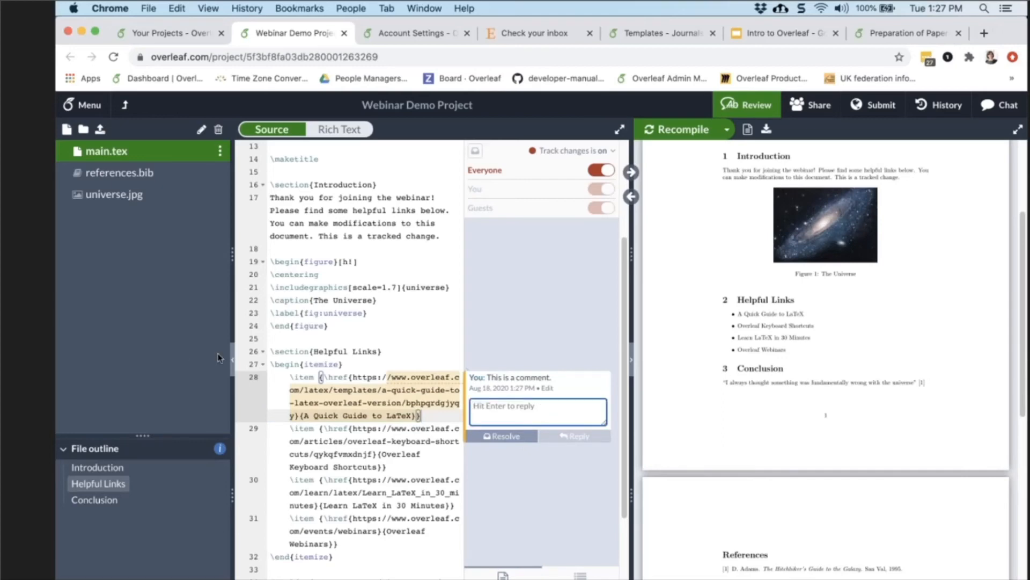
{"action": "type", "text": "This is a reply."}
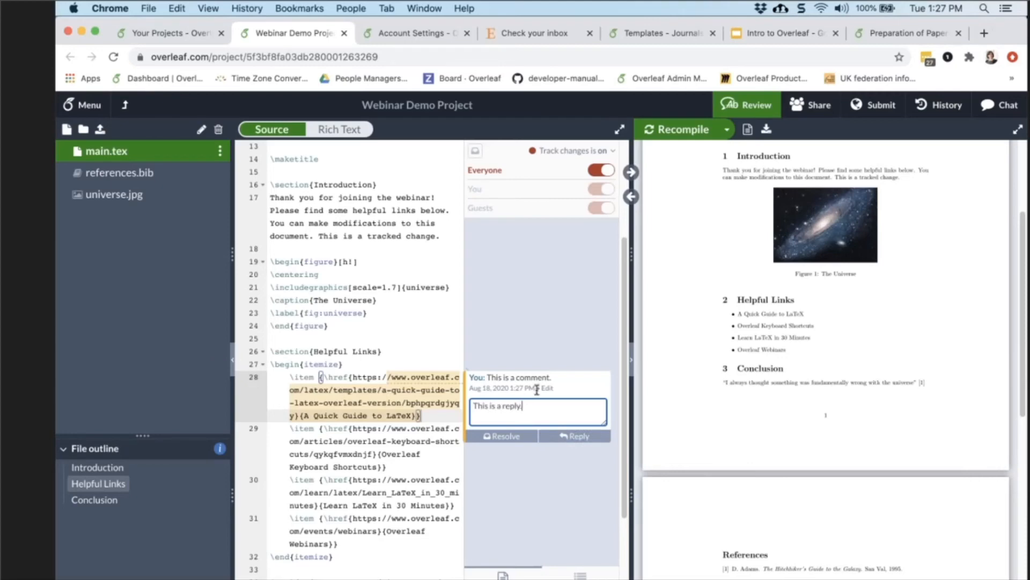
{"action": "left_click", "coordinate": [561, 437]}
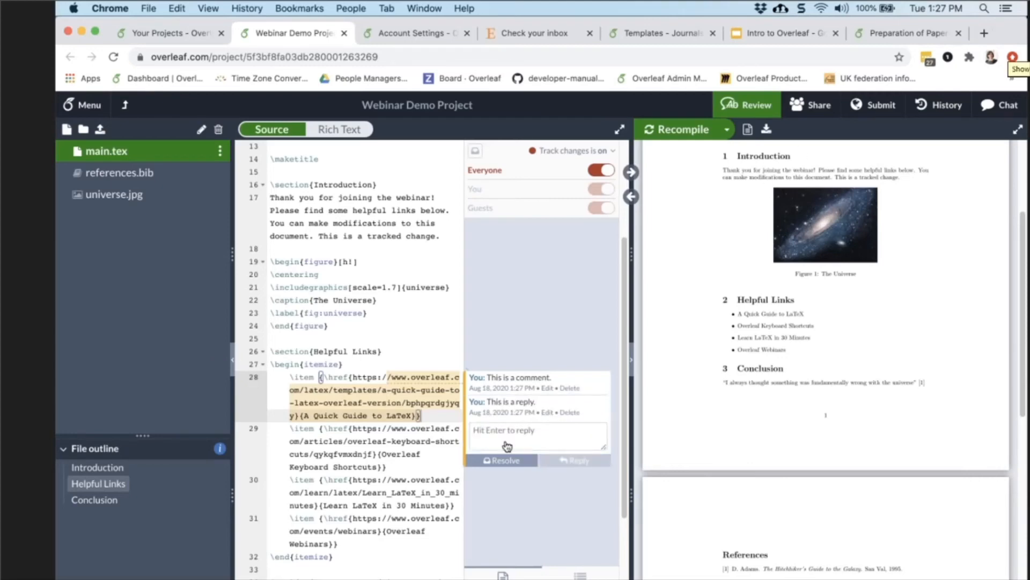
- Switch to the GoToWebinar panel and draft a staff question asking whether changes of different authors can be tracked
{"action": "left_click", "coordinate": [1027, 47]}
{"action": "left_click", "coordinate": [865, 324]}
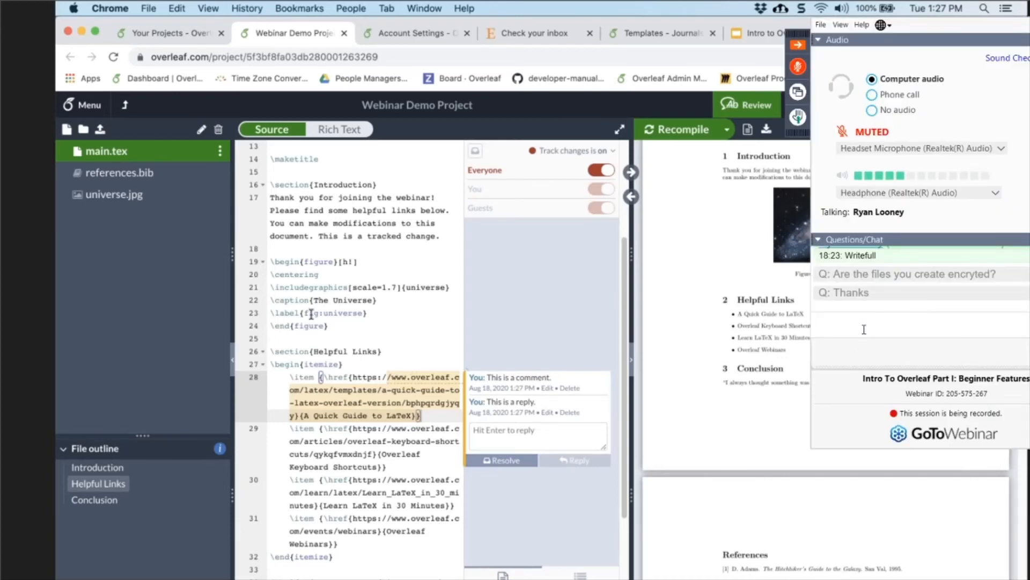
{"action": "type", "text": "Can you track "}
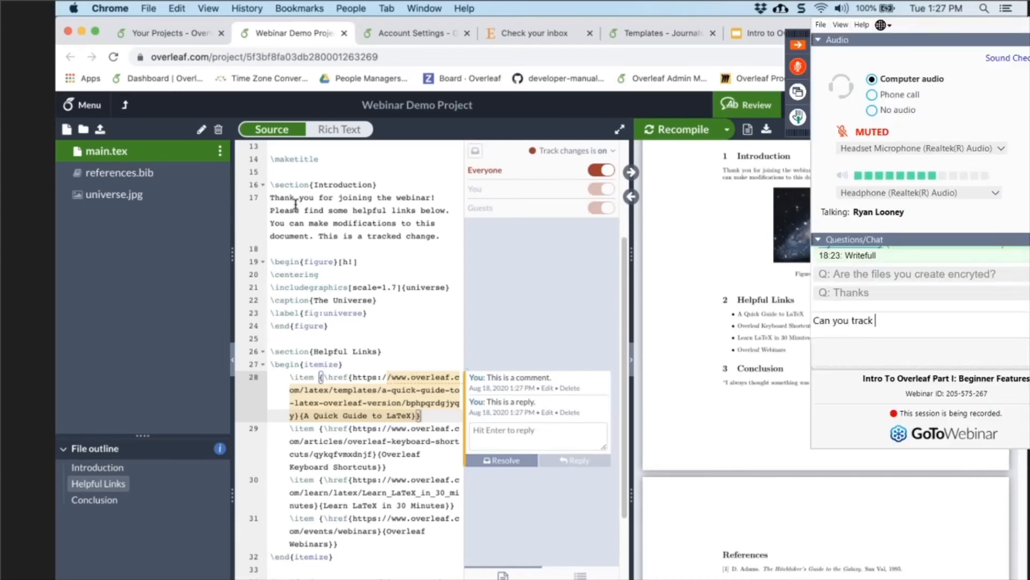
{"action": "type", "text": "cnhanges "}
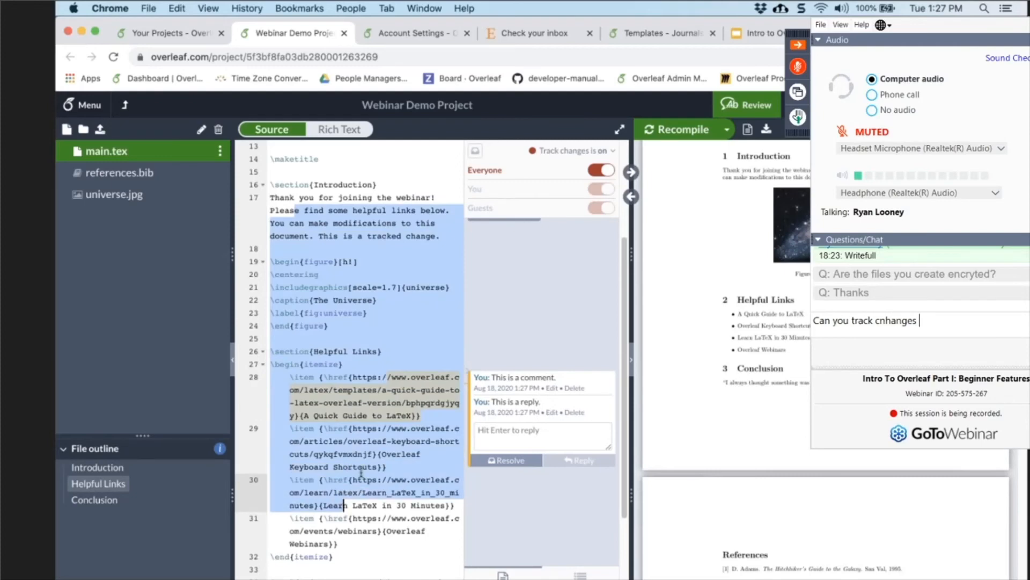
{"action": "type", "text": "of th"}
{"action": "key", "text": "BackSpace"}
{"action": "type", "text": "i"}
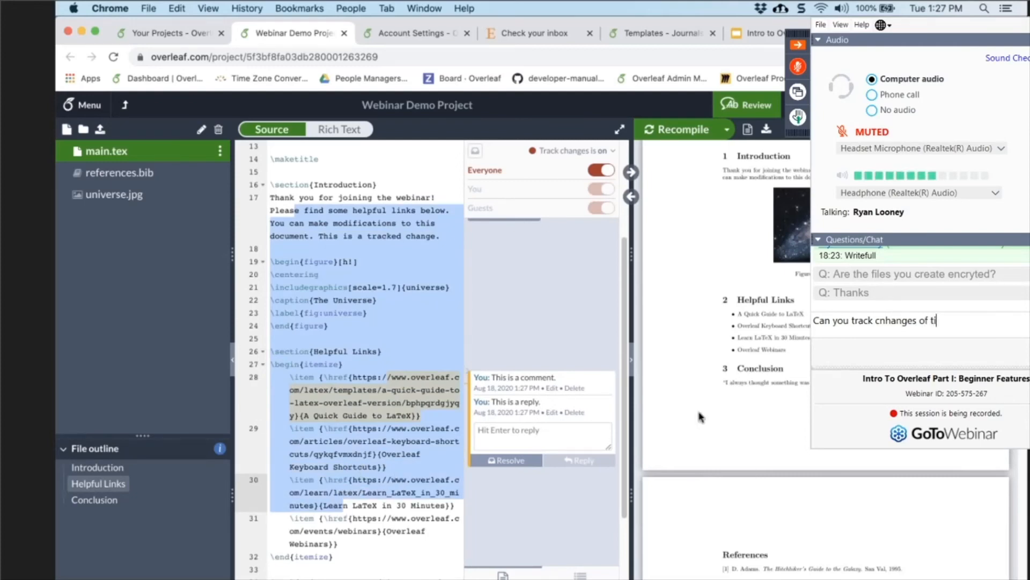
{"action": "type", "text": "dfferent authors?"}
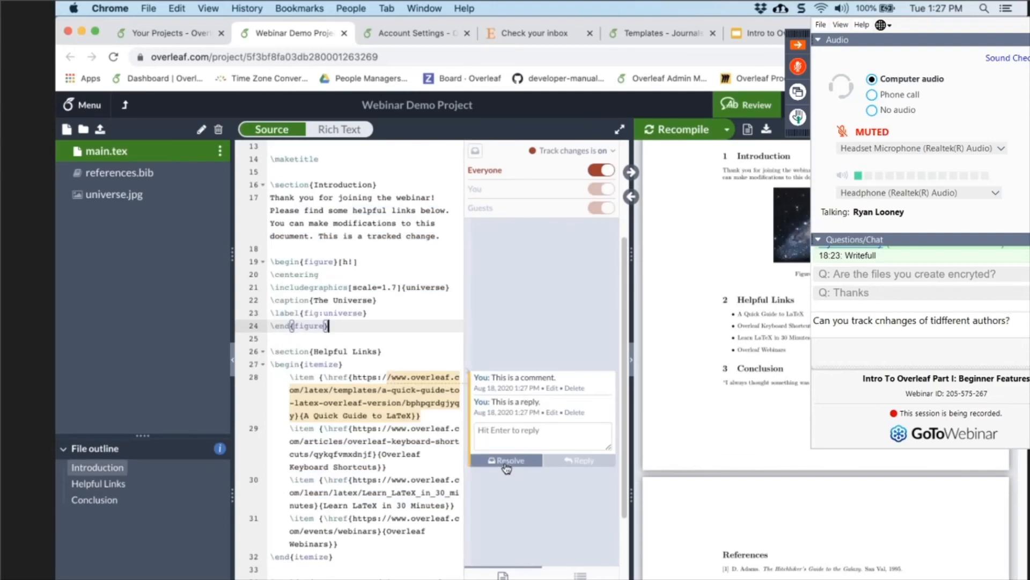
- Resolve the comment thread on the A Quick Guide to LaTeX link in the Overleaf project
{"action": "left_click", "coordinate": [506, 464]}
- Correct the spelling in the GoToWebinar question so it reads "Can you track changes of different authors?"
{"action": "left_click", "coordinate": [886, 320]}
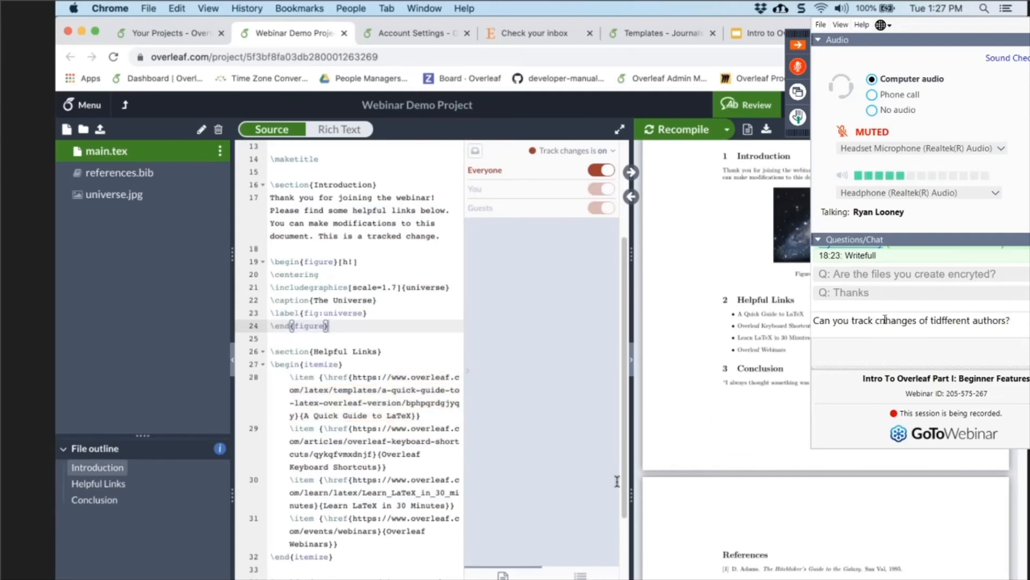
{"action": "key", "text": "BackSpace"}
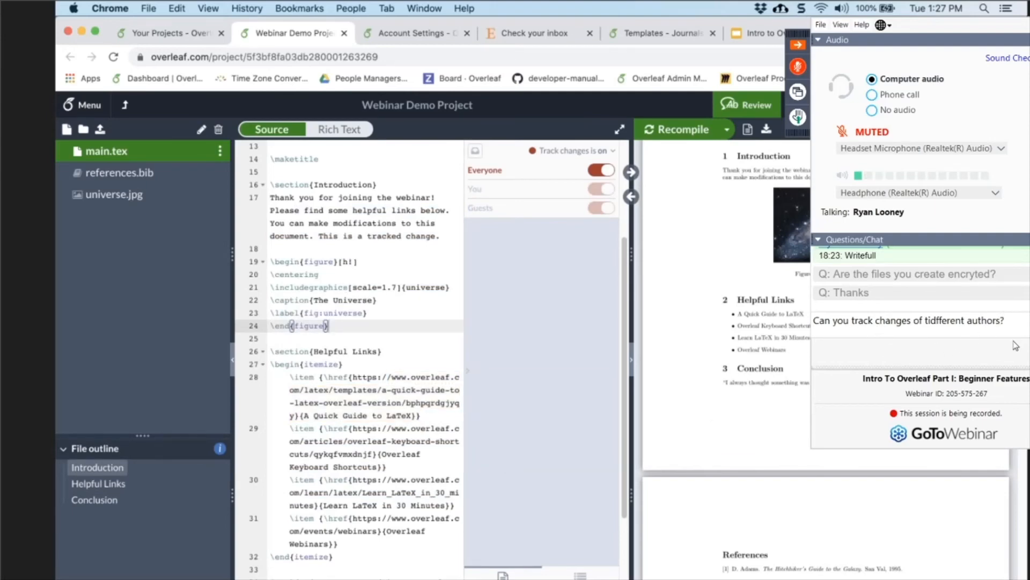
{"action": "left_click", "coordinate": [932, 322]}
{"action": "key", "text": "BackSpace"}
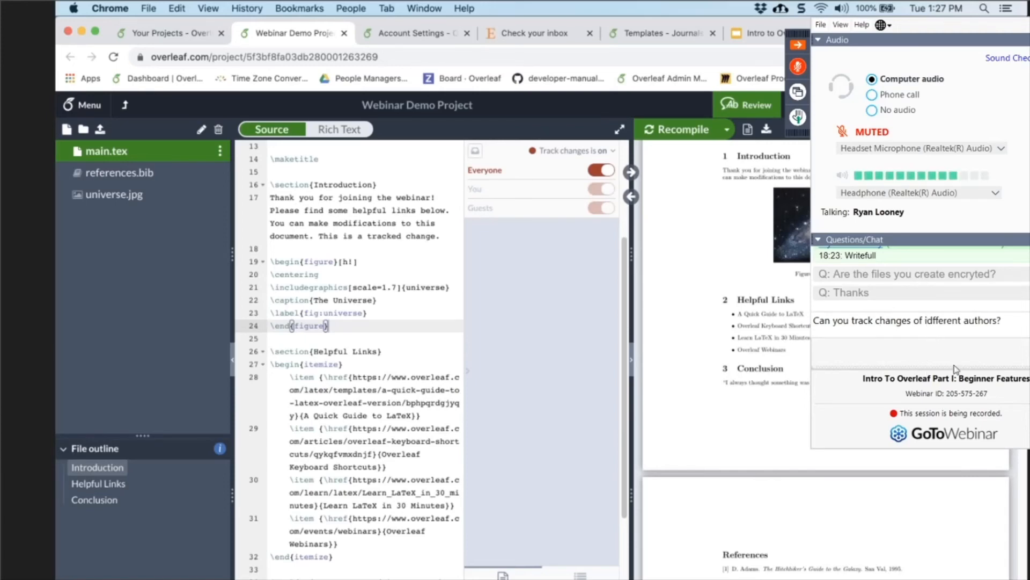
{"action": "key", "text": "Delete"}
{"action": "key", "text": "Right"}
{"action": "type", "text": "i"}
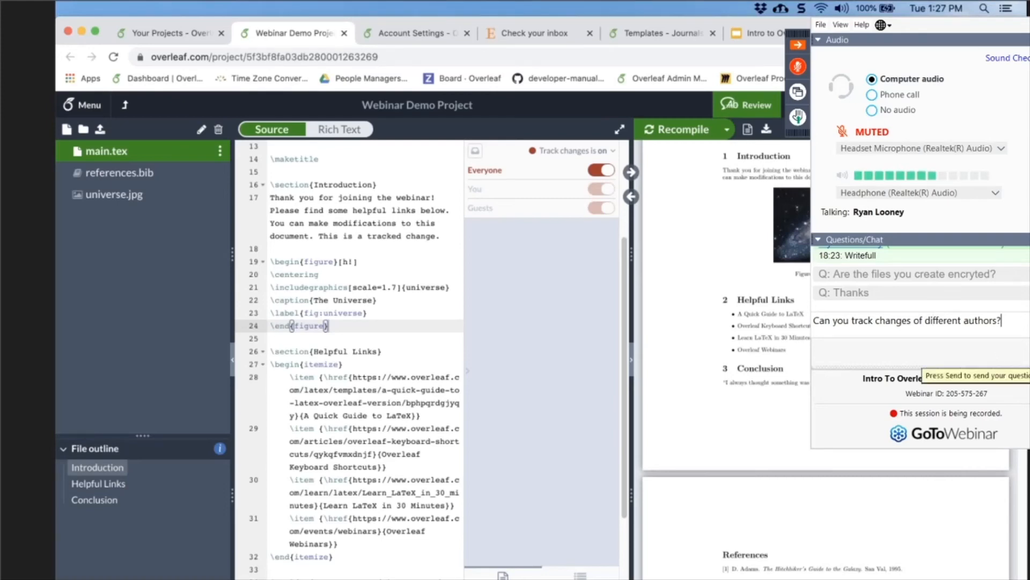
- Reword the question as "Can you track changes on a document from different authors?", send it and collapse the webinar panel
{"action": "double_click", "coordinate": [916, 321]}
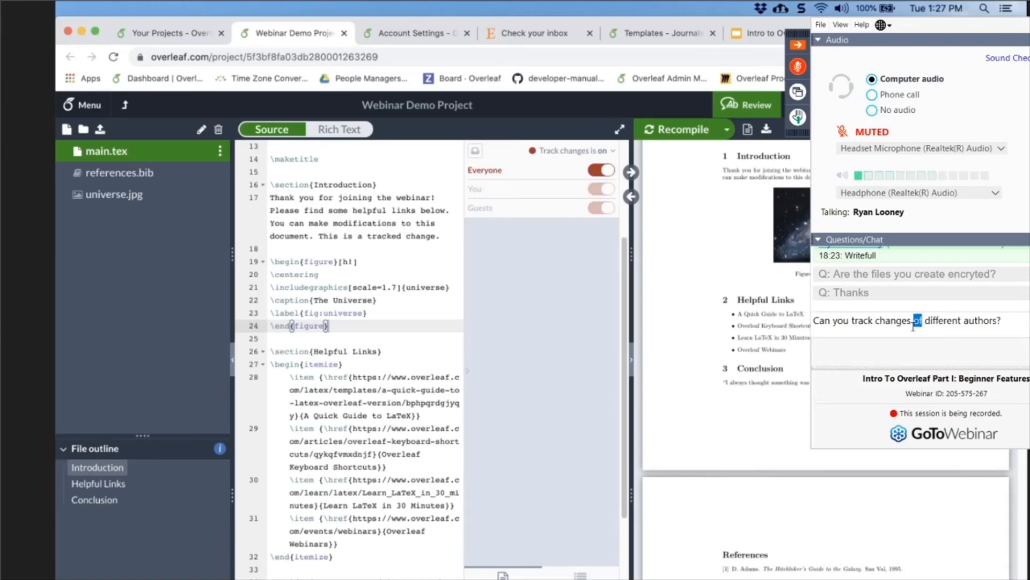
{"action": "type", "text": "on a docu"}
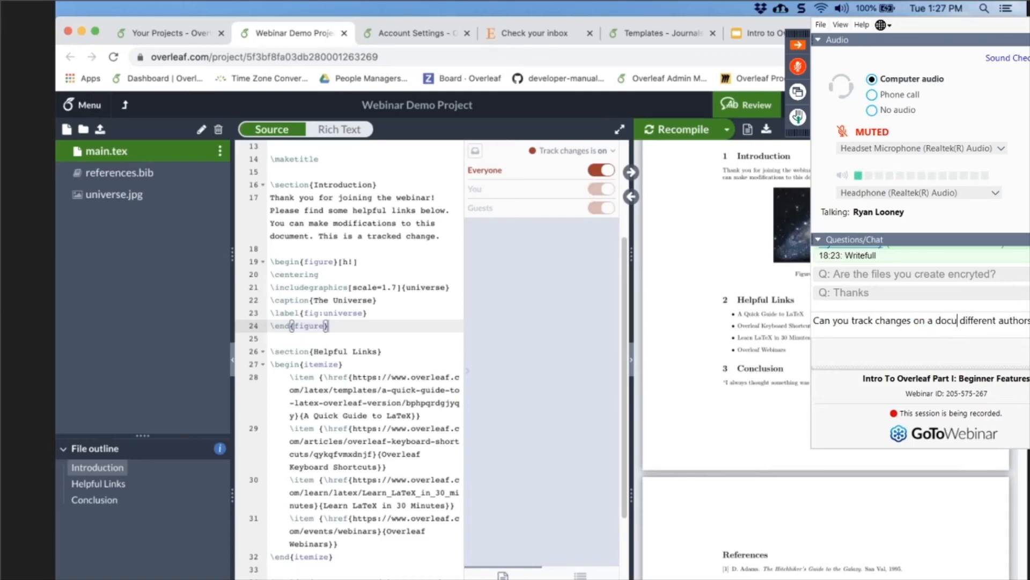
{"action": "type", "text": "ment from"}
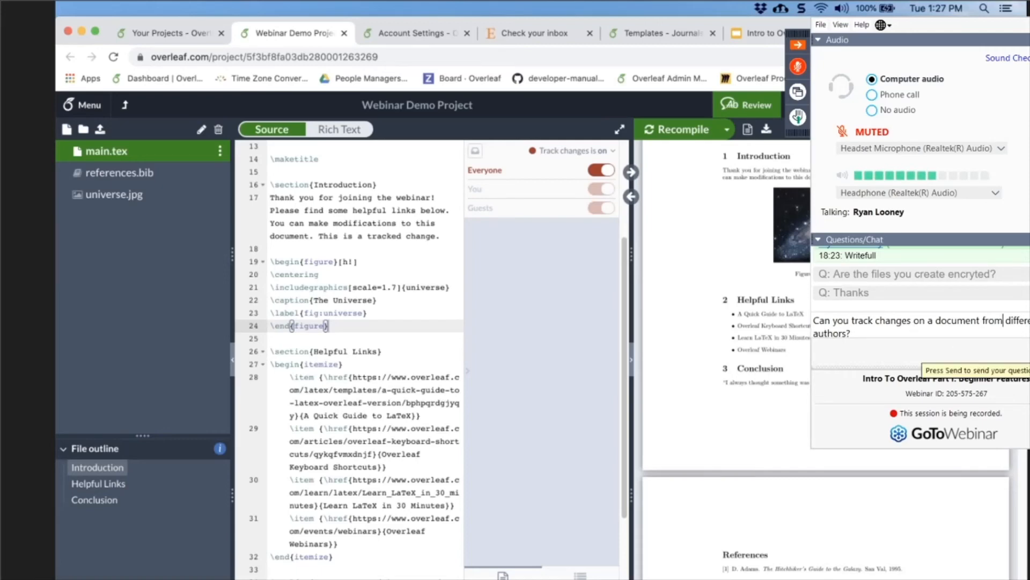
{"action": "key", "text": "Return"}
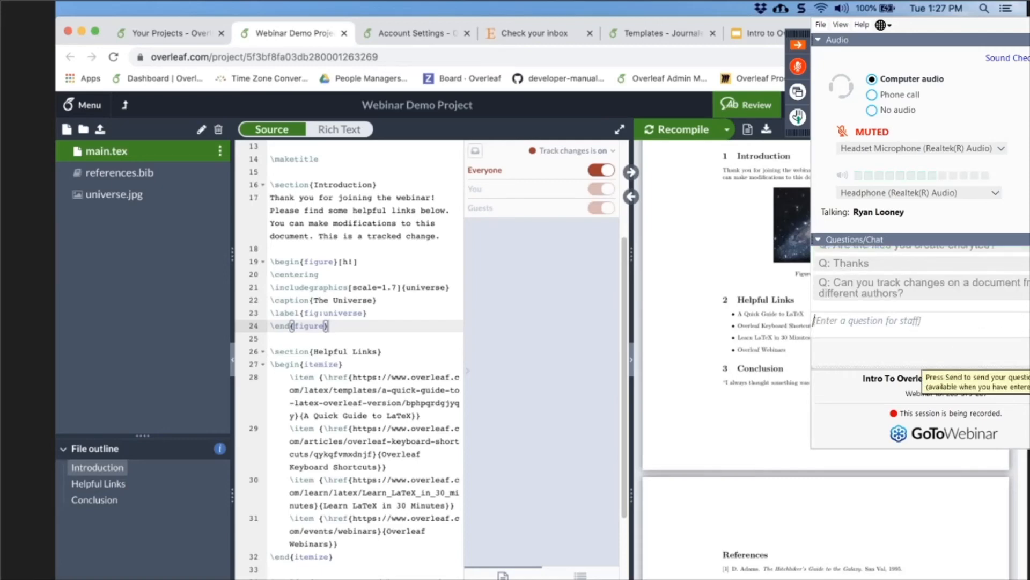
{"action": "left_click", "coordinate": [804, 49]}
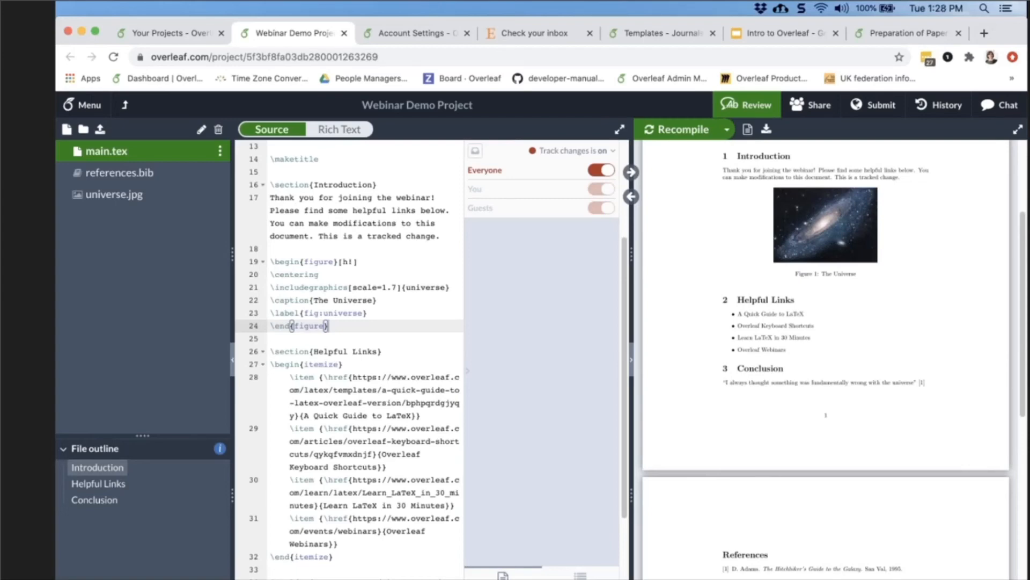
- Display the project's options for uploading files from the computer, and cancel without adding any file
{"action": "mouse_move", "coordinate": [163, 571]}
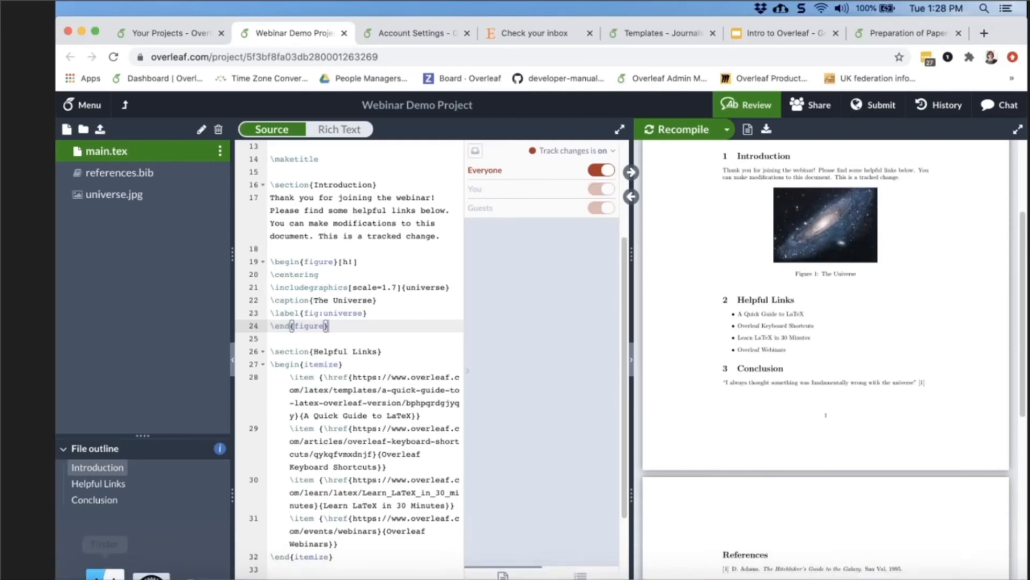
{"action": "left_click", "coordinate": [99, 130]}
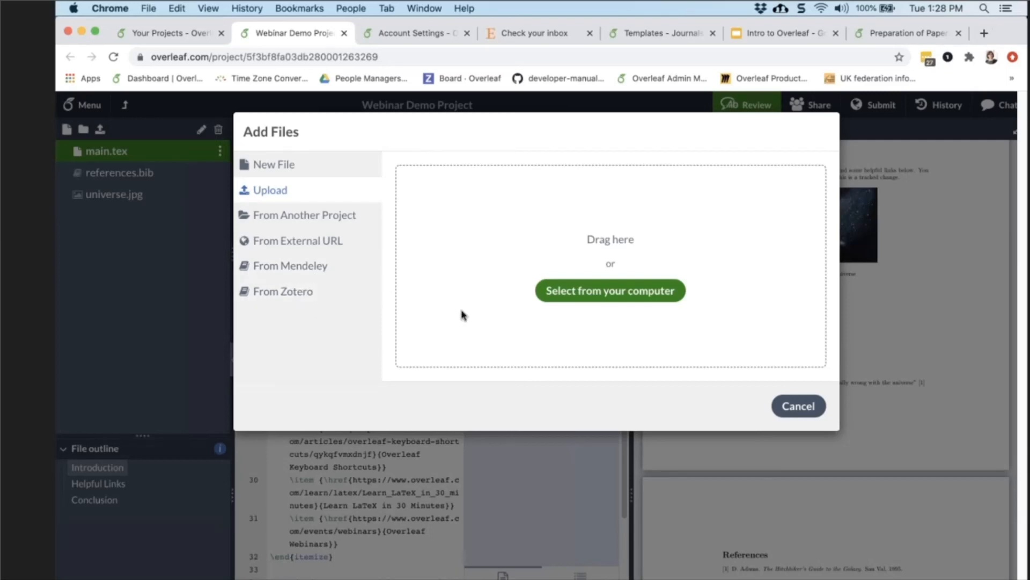
{"action": "left_click", "coordinate": [791, 417]}
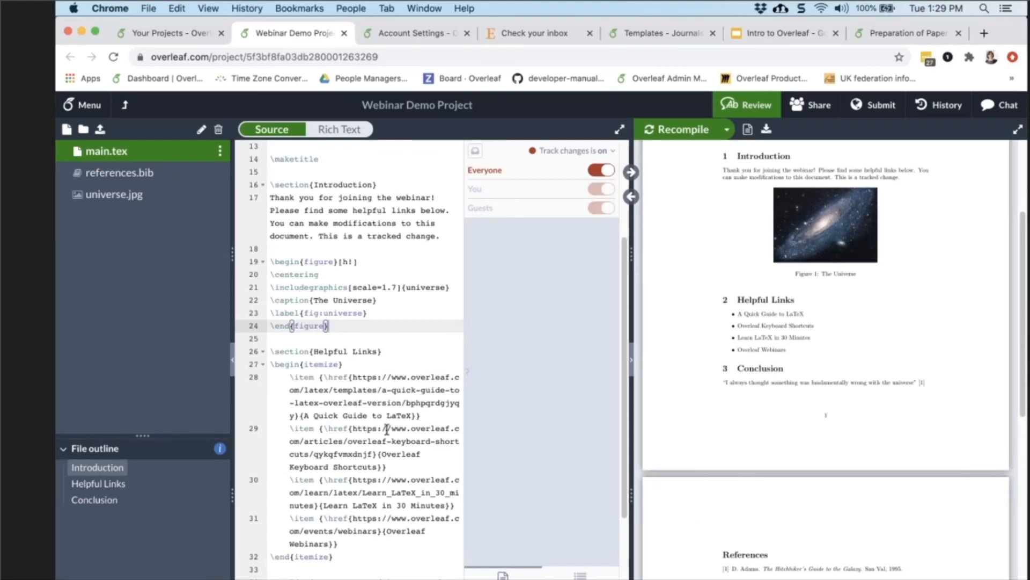
- Open the project history and compare main.tex across the edits from Version 1 at 11:52 am to 1:26 pm
{"action": "left_click", "coordinate": [940, 105]}
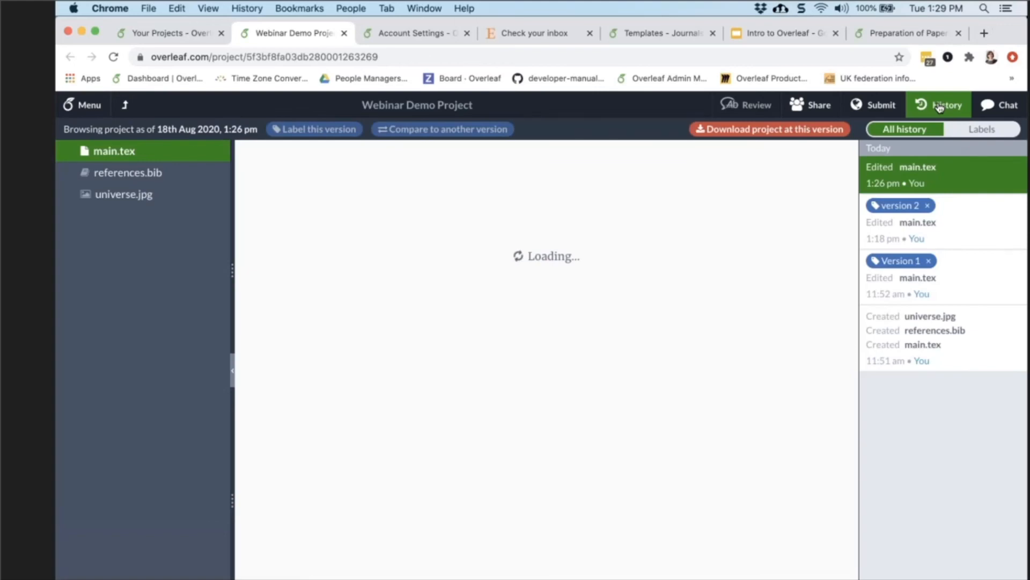
{"action": "left_click", "coordinate": [987, 278]}
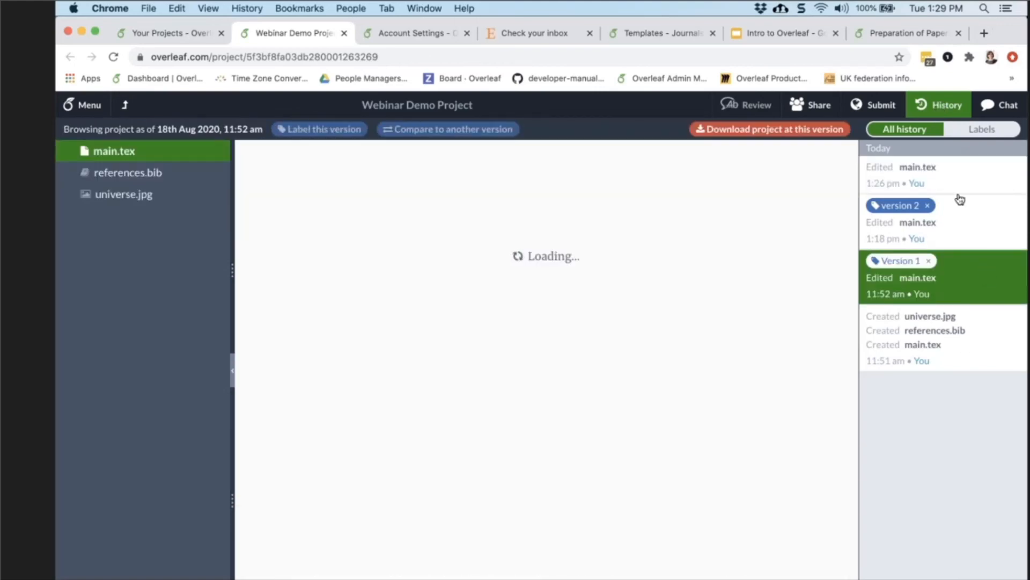
{"action": "left_click", "coordinate": [480, 131]}
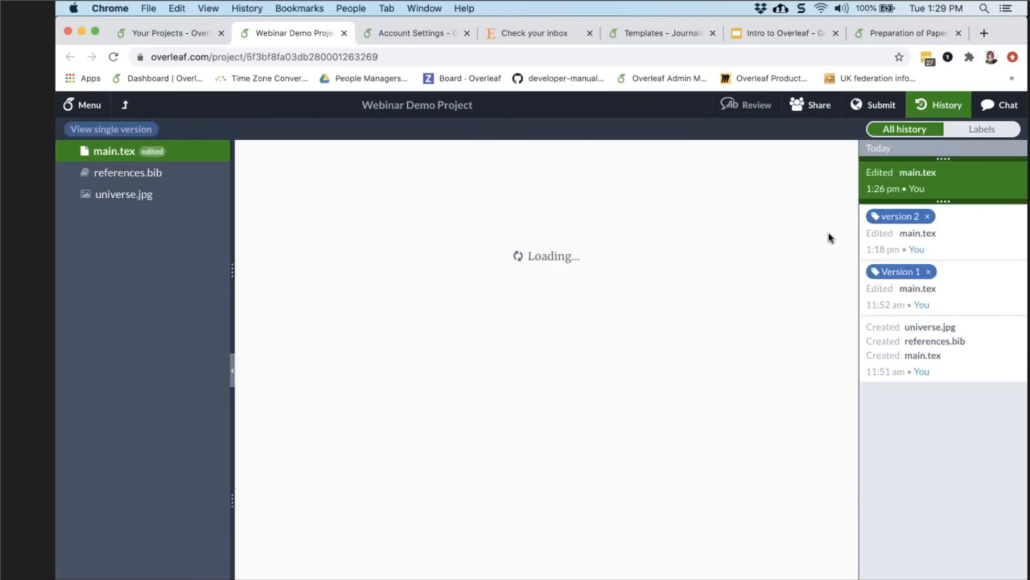
{"action": "left_click_drag", "start_coordinate": [944, 202], "coordinate": [943, 311]}
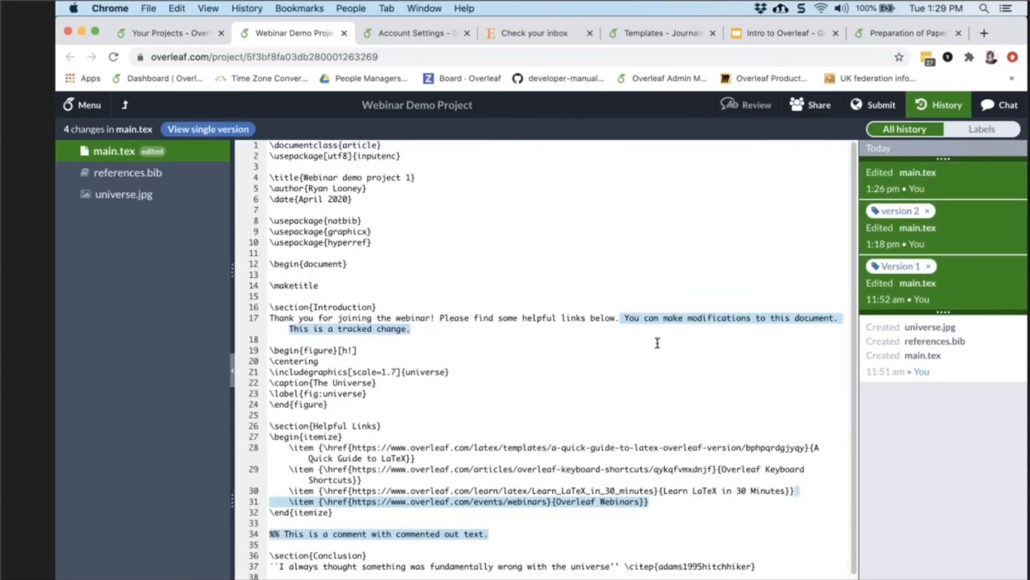
{"action": "mouse_move", "coordinate": [655, 321]}
- Switch to the GoToWebinar panel and enter "Many thanks!" as a message to the staff
{"action": "left_click", "coordinate": [1027, 46]}
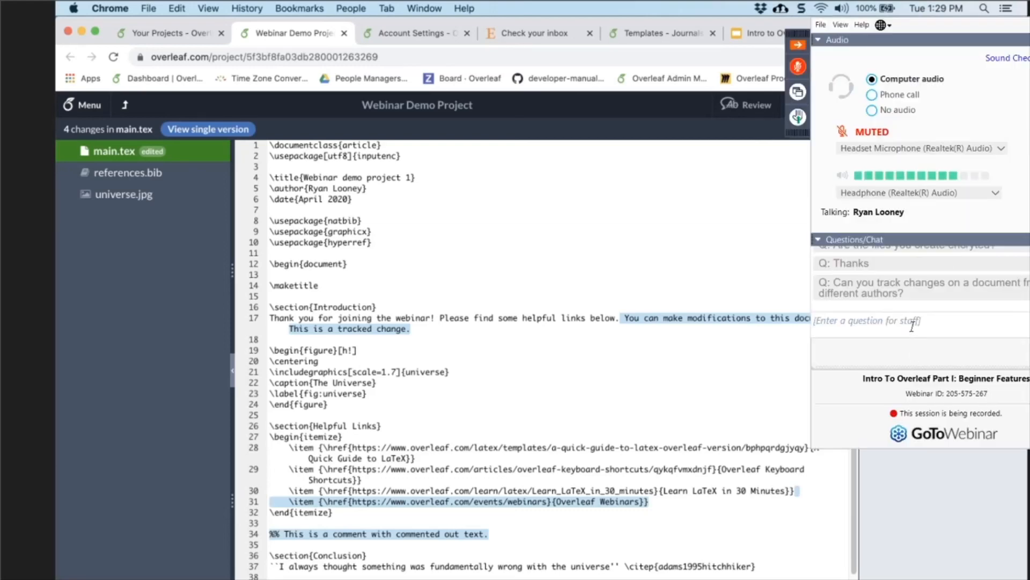
{"action": "left_click", "coordinate": [912, 321]}
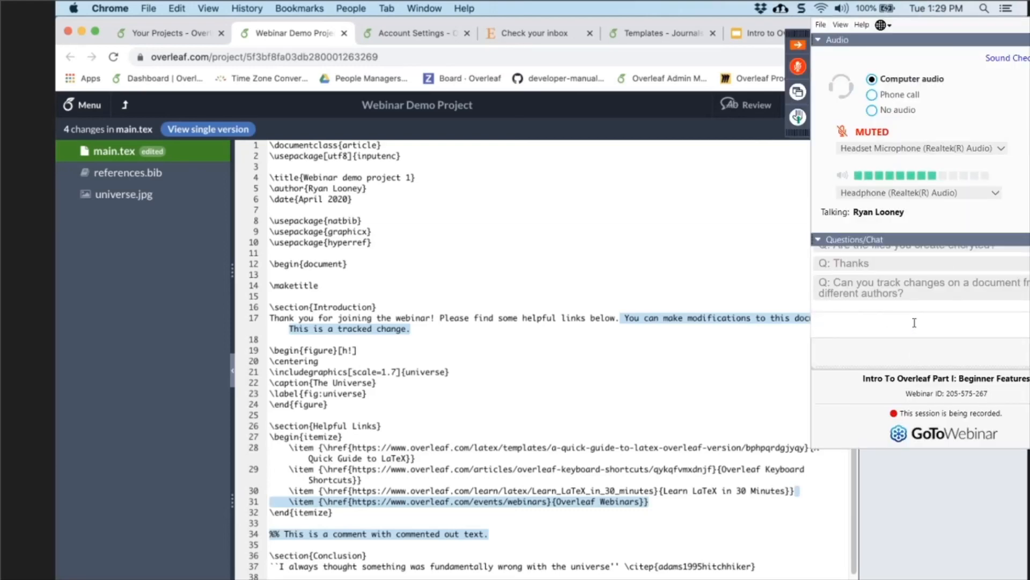
{"action": "type", "text": "Many hanks!"}
{"action": "key", "text": "Left"}
{"action": "key", "text": "Left"}
{"action": "key", "text": "Left"}
{"action": "key", "text": "Left"}
{"action": "key", "text": "Left"}
{"action": "key", "text": "Left"}
{"action": "type", "text": "t"}
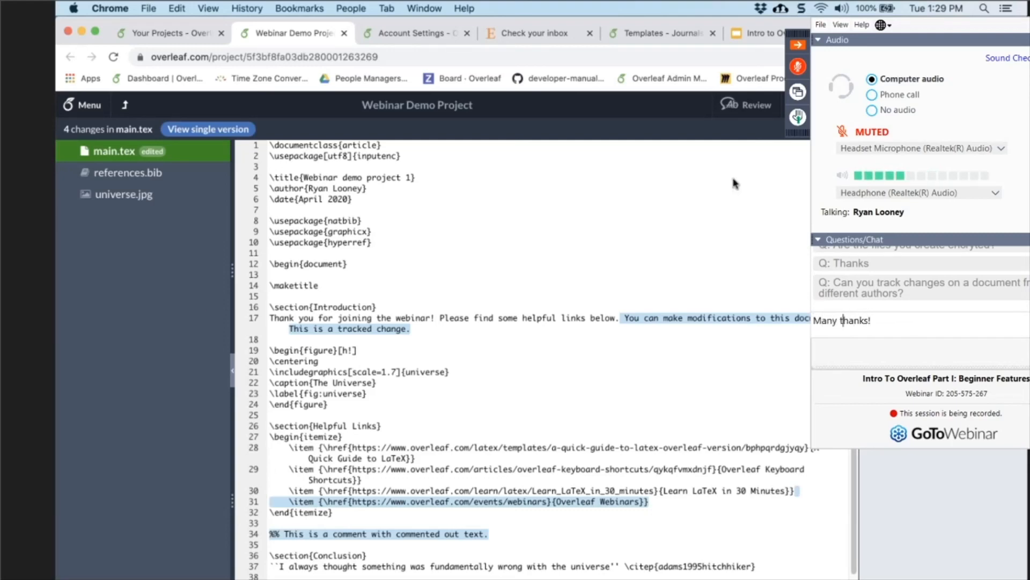